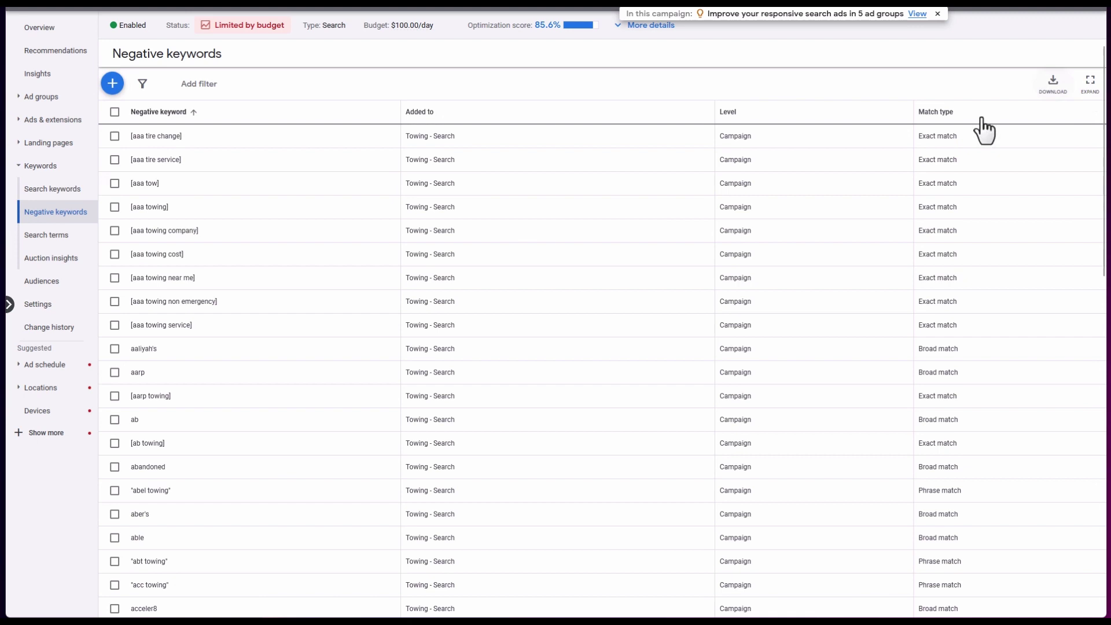
Step: Reload the Towing - Search campaign's negative keywords list and scroll down through its entries
scroll(486, 296, down, 10)
scroll(484, 290, up, 10)
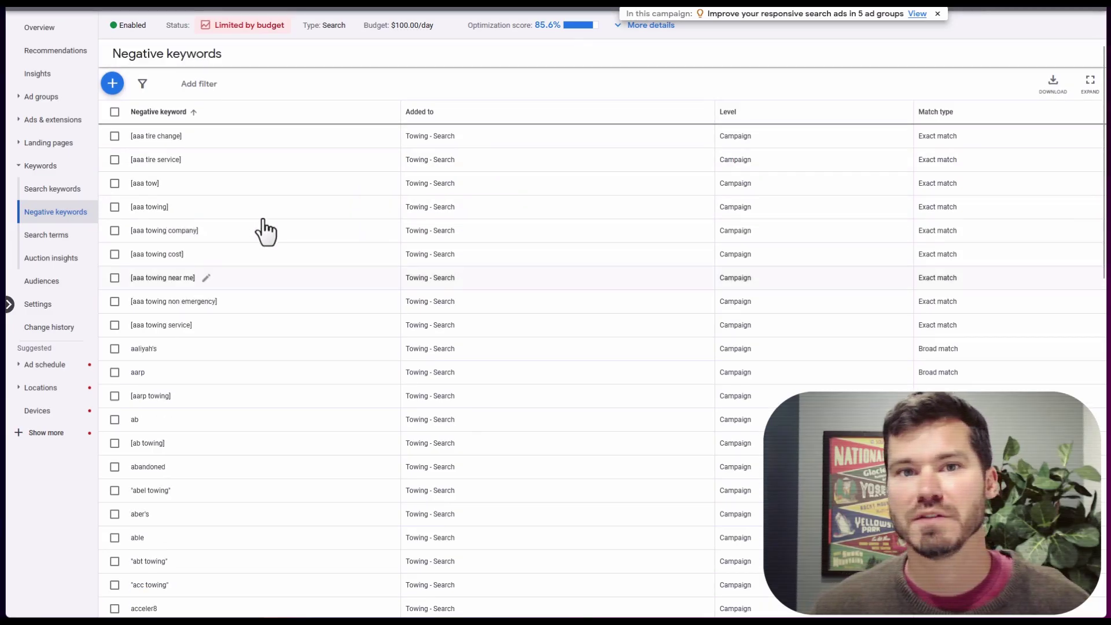
click(939, 14)
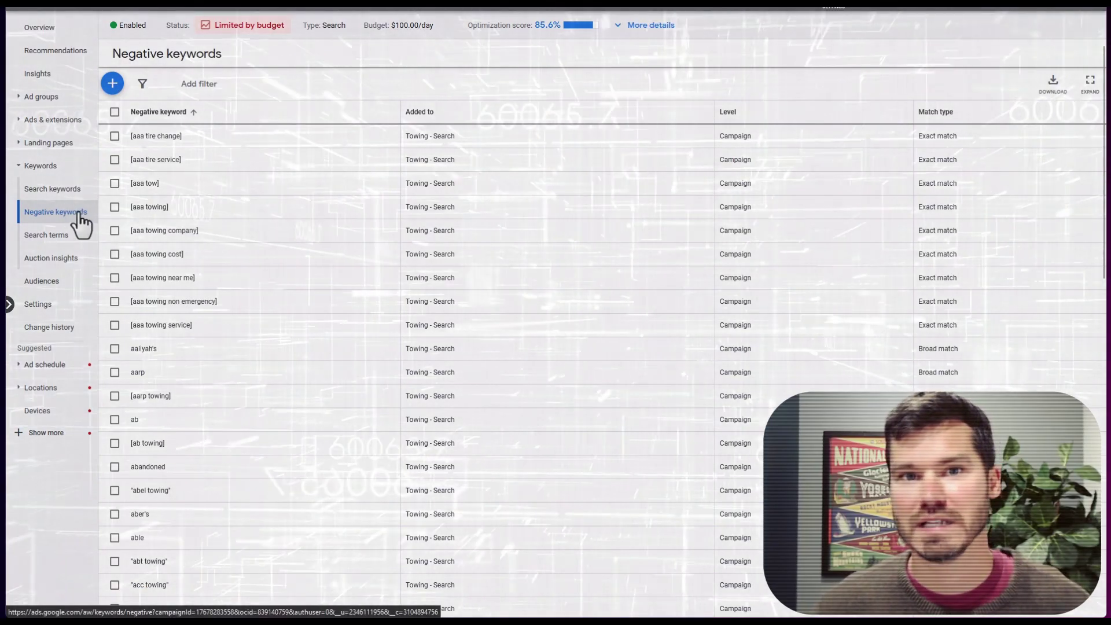
scroll(150, 324, down, 6)
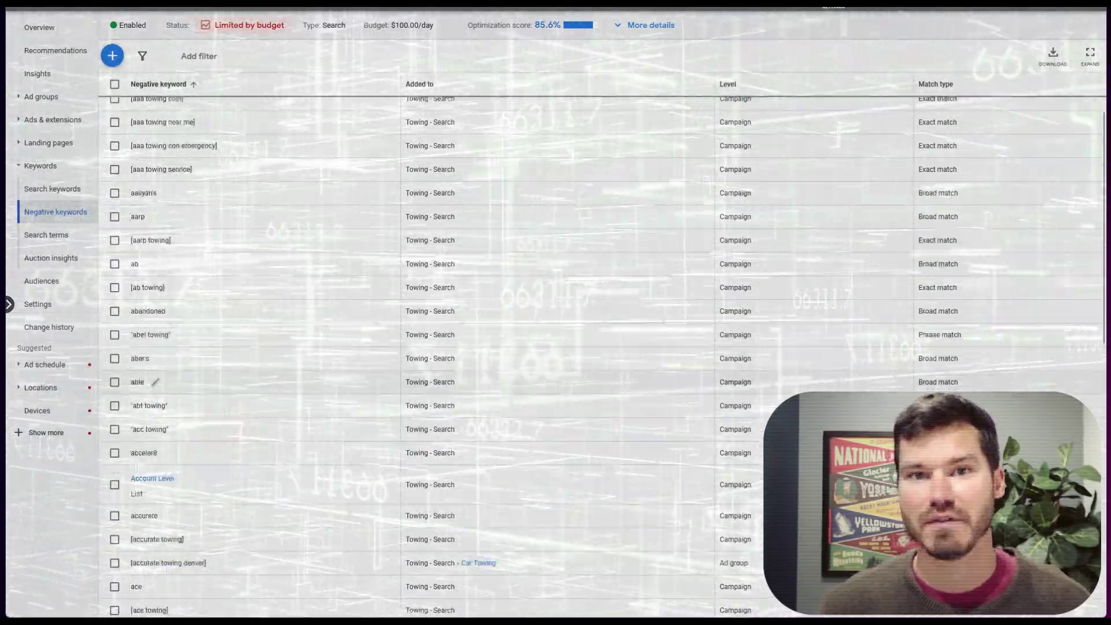
scroll(555, 347, down, 10)
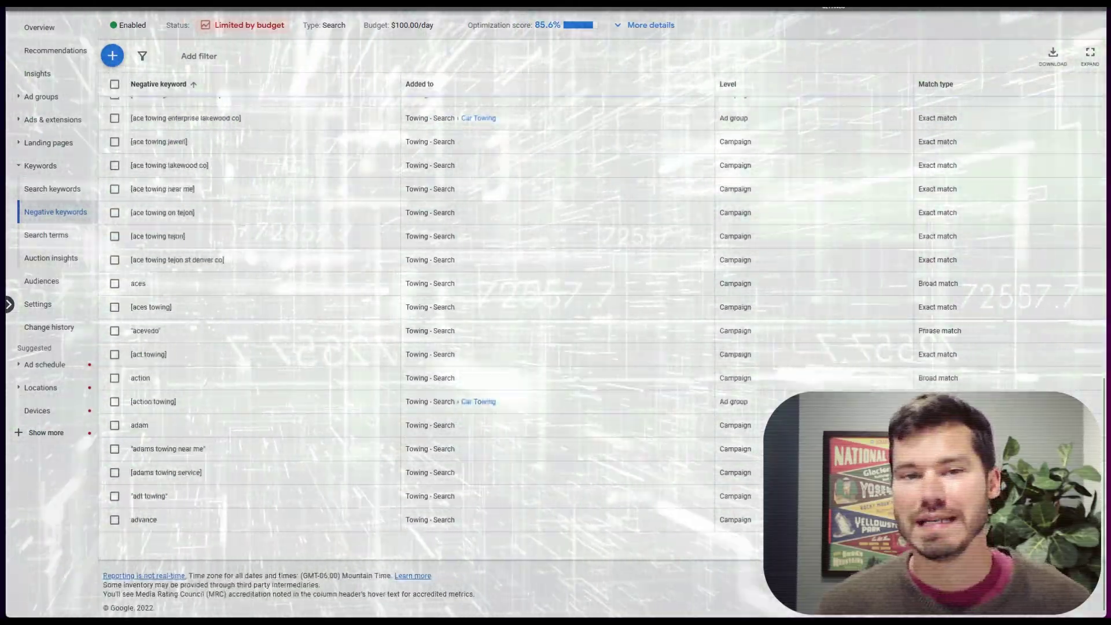
scroll(555, 347, down, 10)
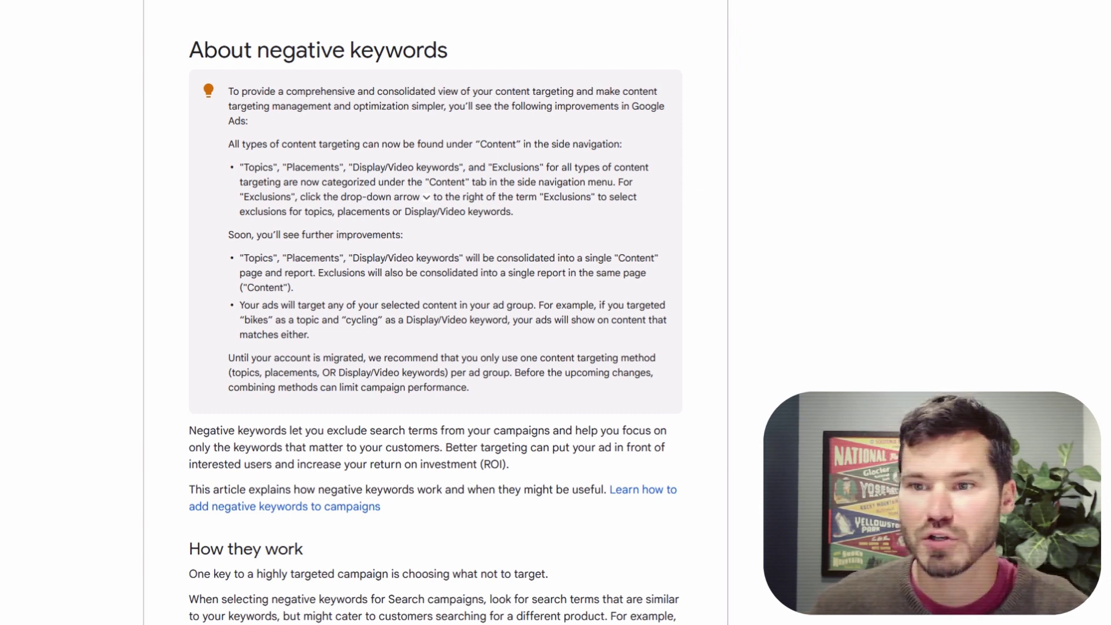
scroll(915, 145, down, 3)
scroll(576, 231, down, 10)
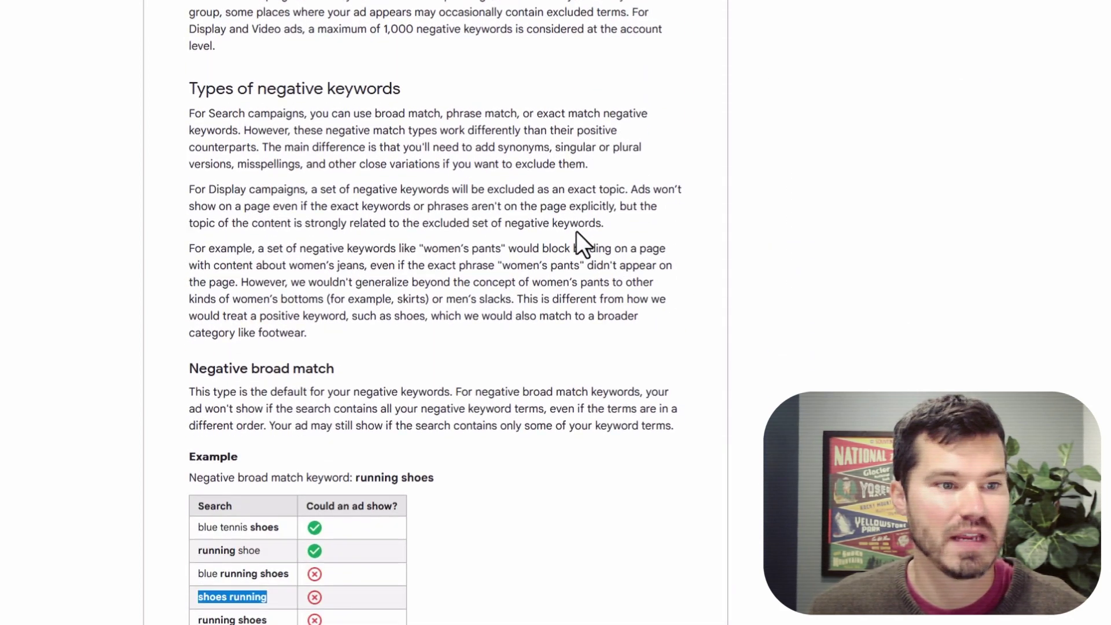
scroll(577, 232, down, 3)
drag(188, 320, 339, 323)
drag(440, 231, 484, 231)
drag(605, 228, 492, 226)
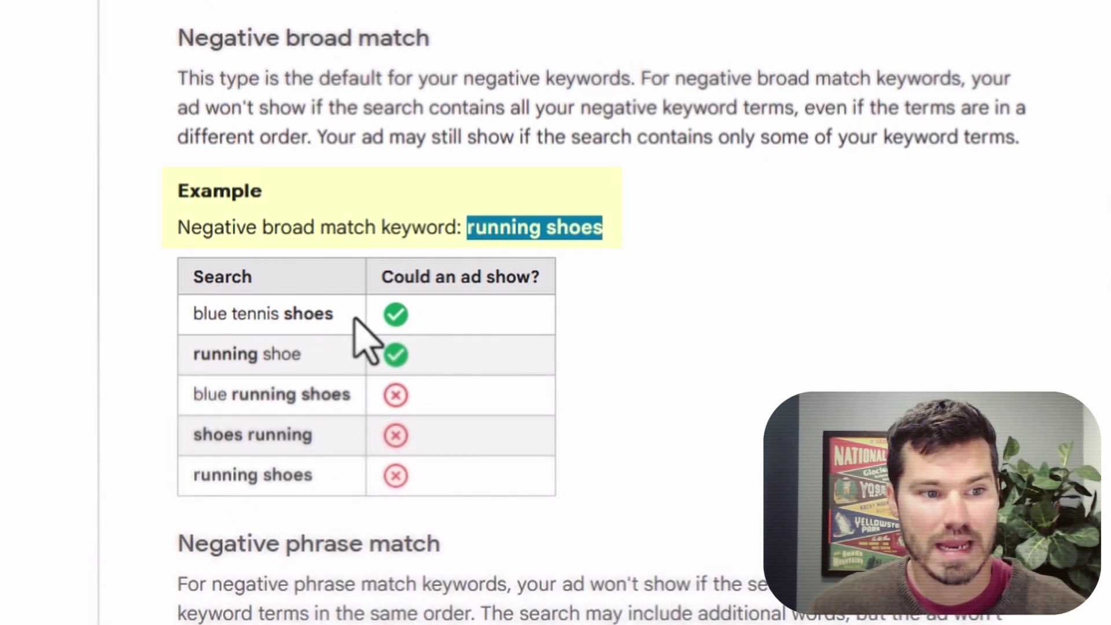
triple_click(270, 476)
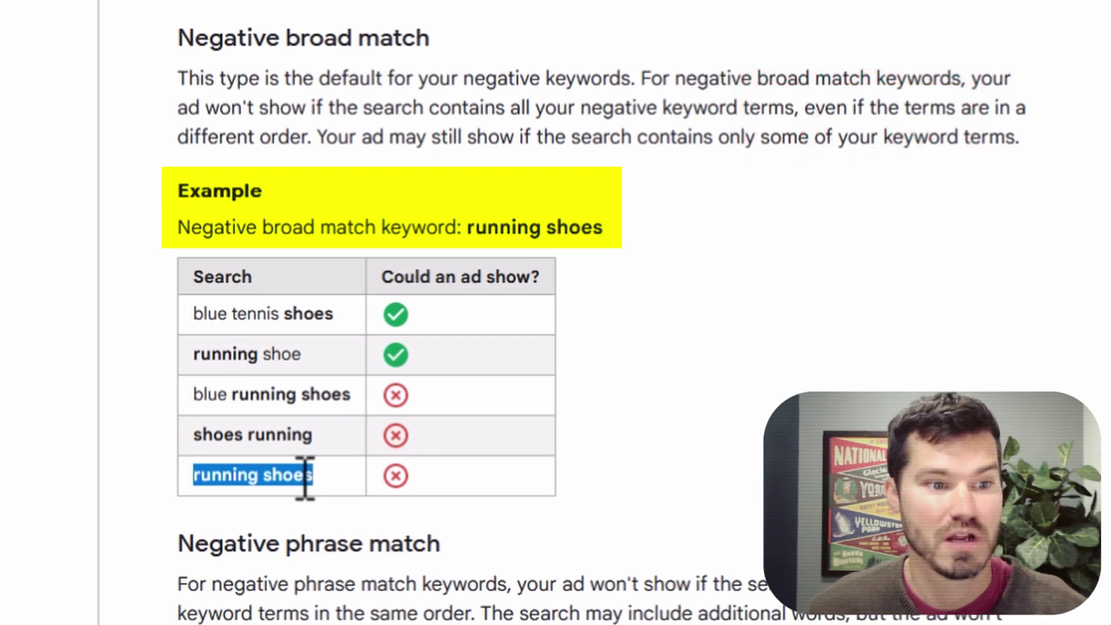
drag(314, 435, 200, 429)
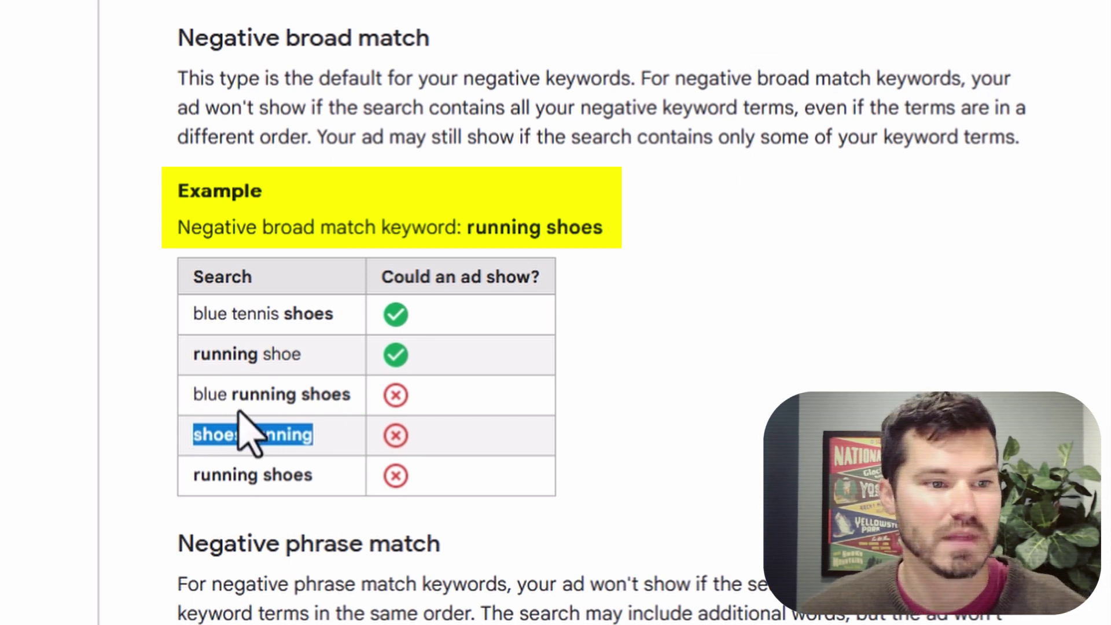
click(338, 398)
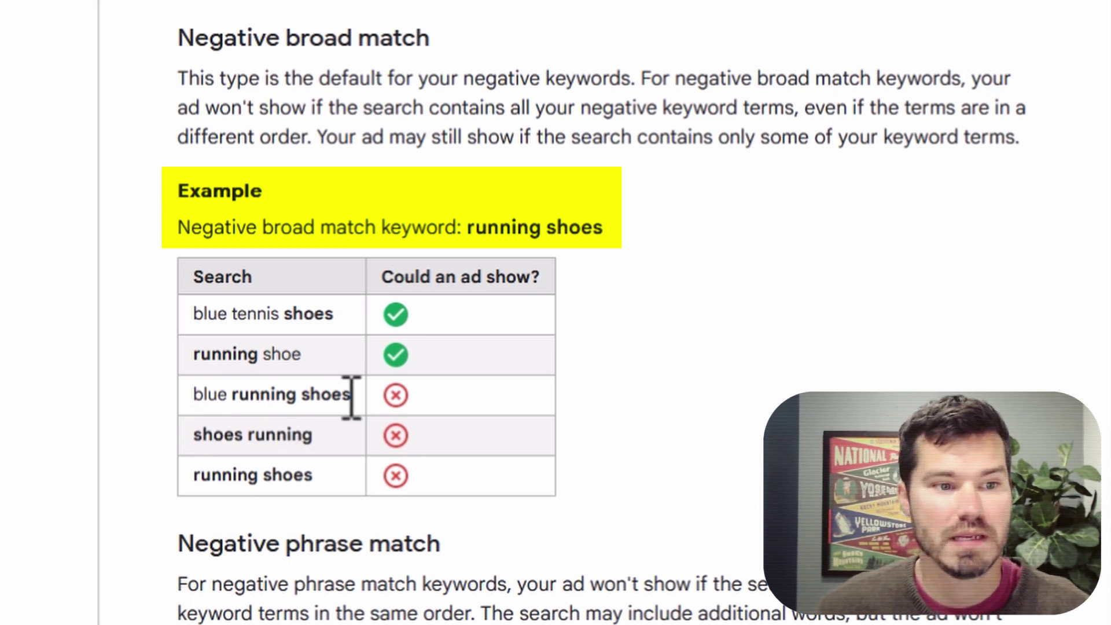
drag(351, 397, 200, 396)
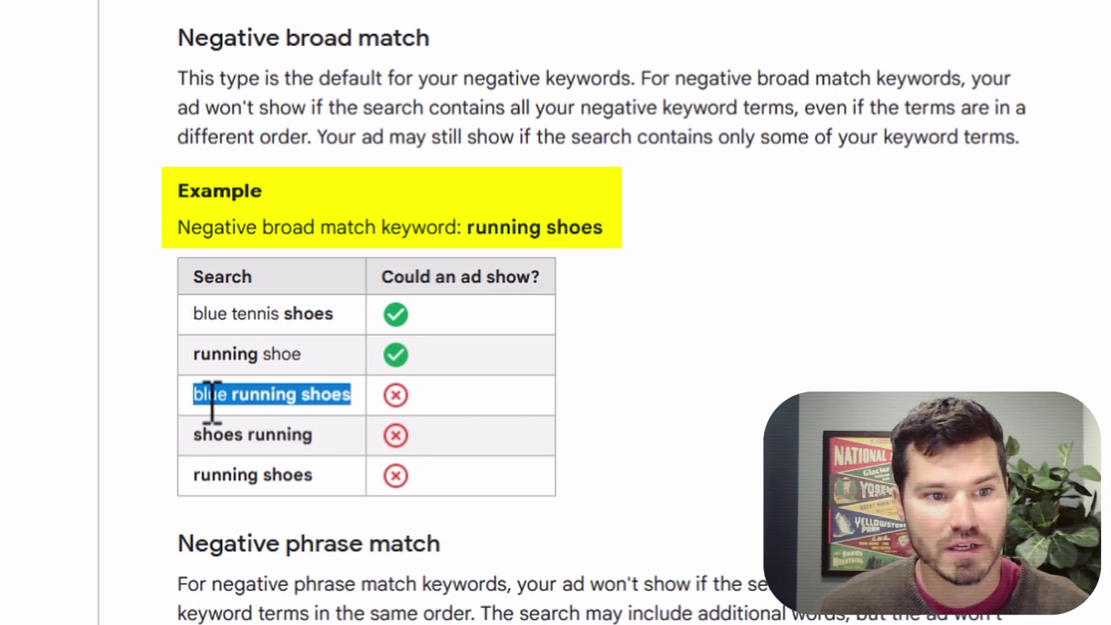
drag(232, 400, 351, 396)
click(344, 383)
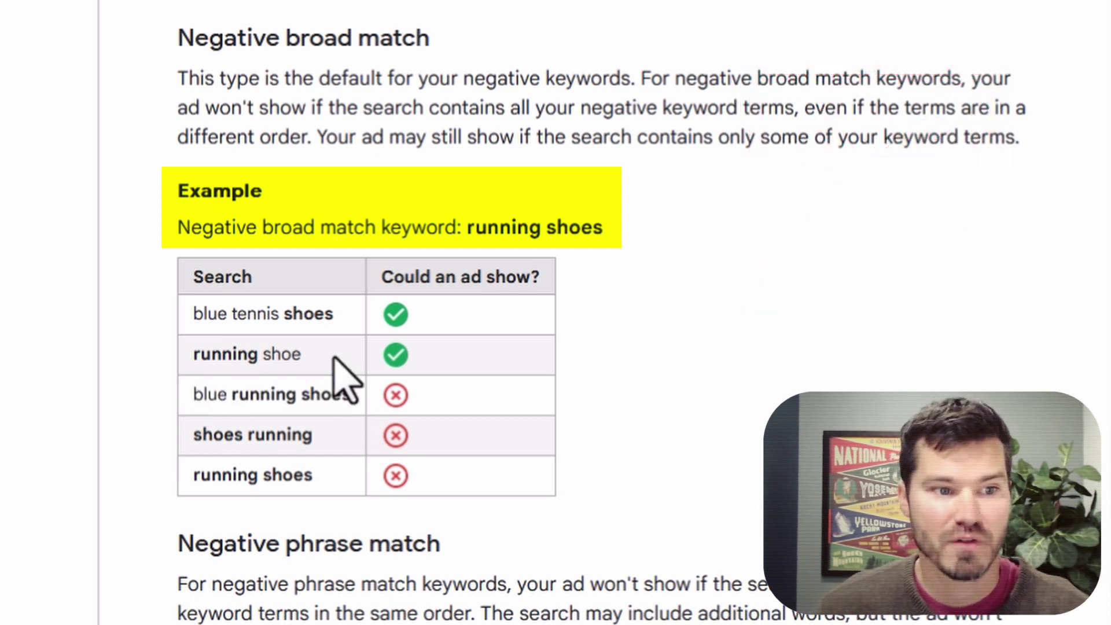
drag(302, 355, 197, 354)
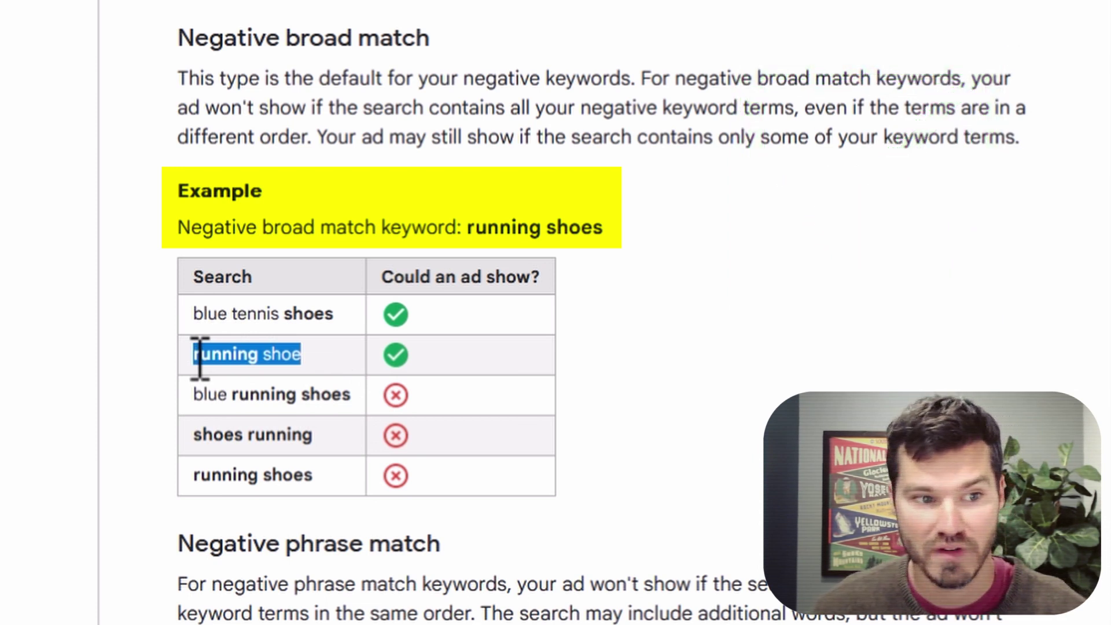
drag(204, 314, 338, 314)
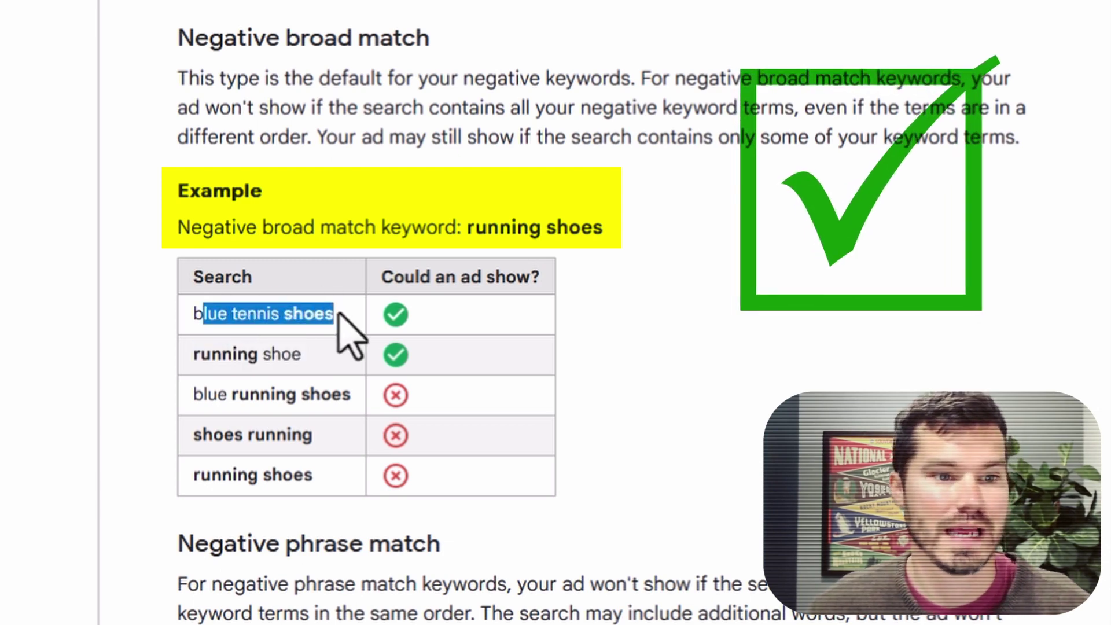
scroll(338, 313, down, 5)
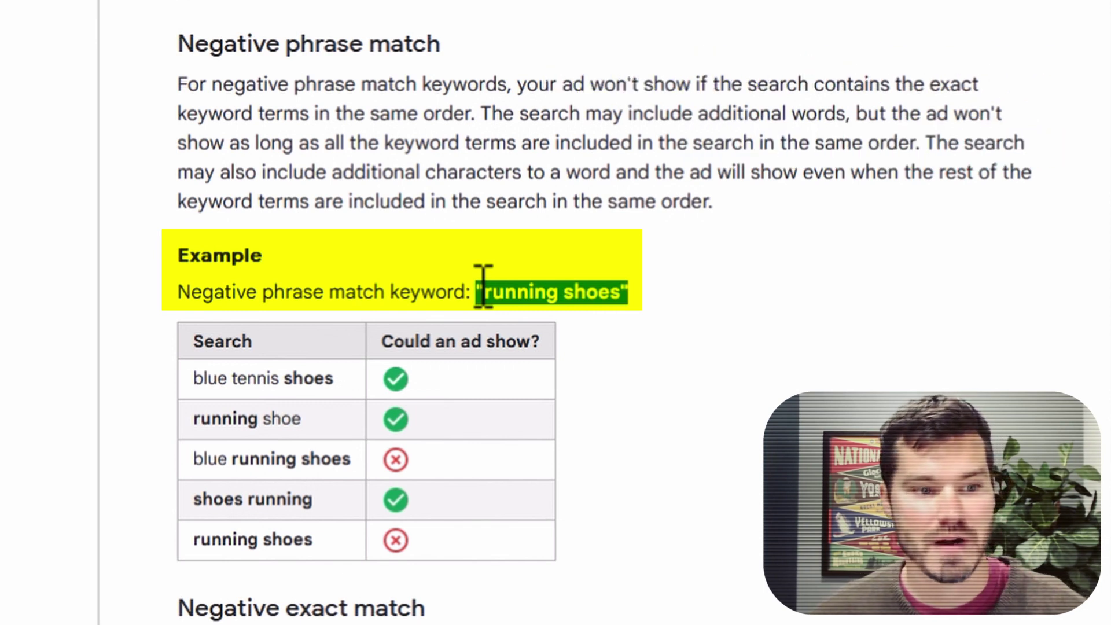
drag(313, 539, 200, 541)
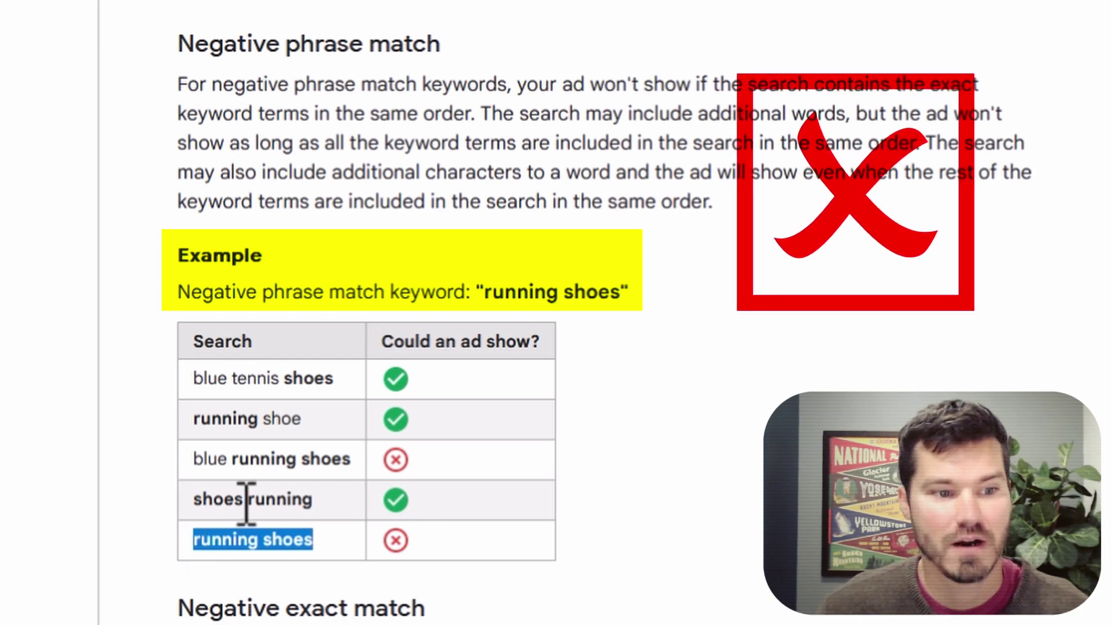
mouse_move(353, 458)
mouse_down()
mouse_move(250, 459)
mouse_move(194, 479)
mouse_move(342, 457)
mouse_up()
click(210, 457)
click(342, 457)
drag(332, 497, 201, 502)
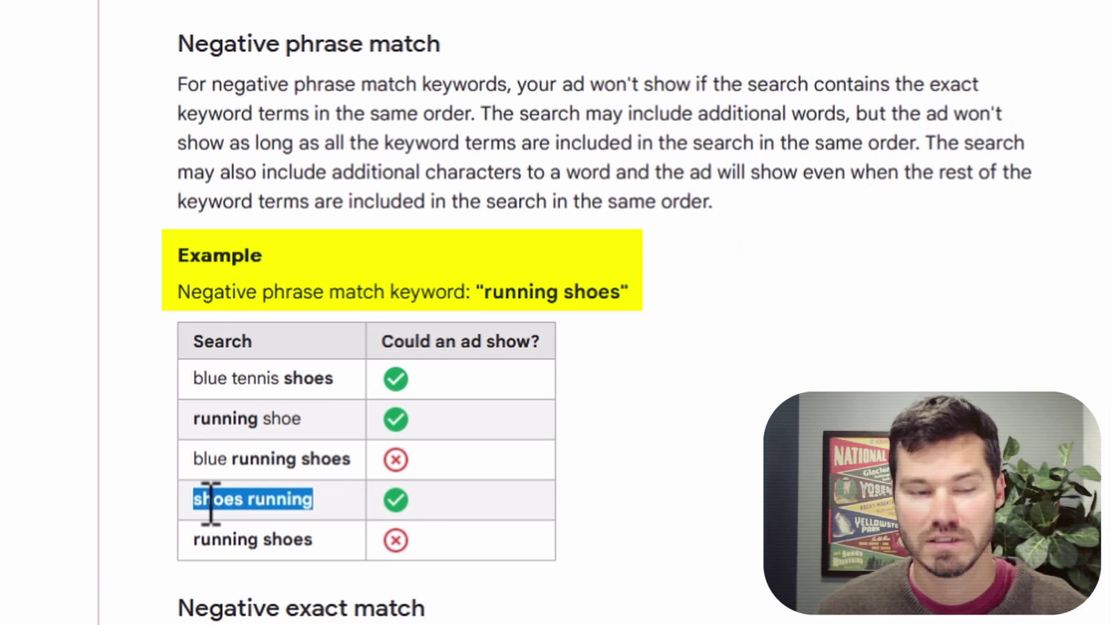
click(210, 503)
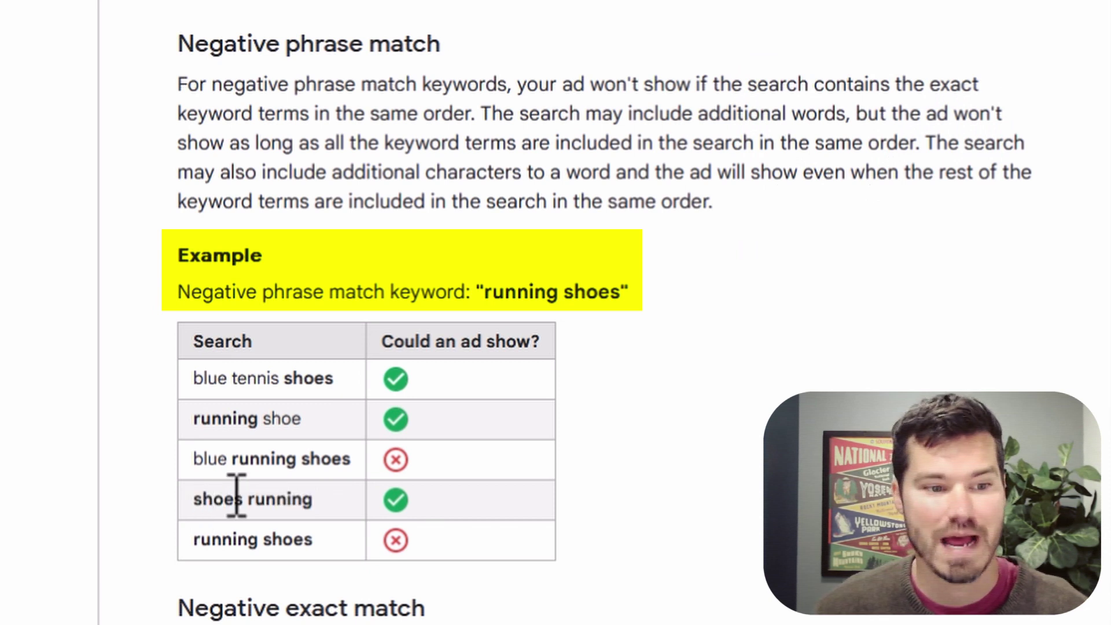
drag(631, 292, 496, 292)
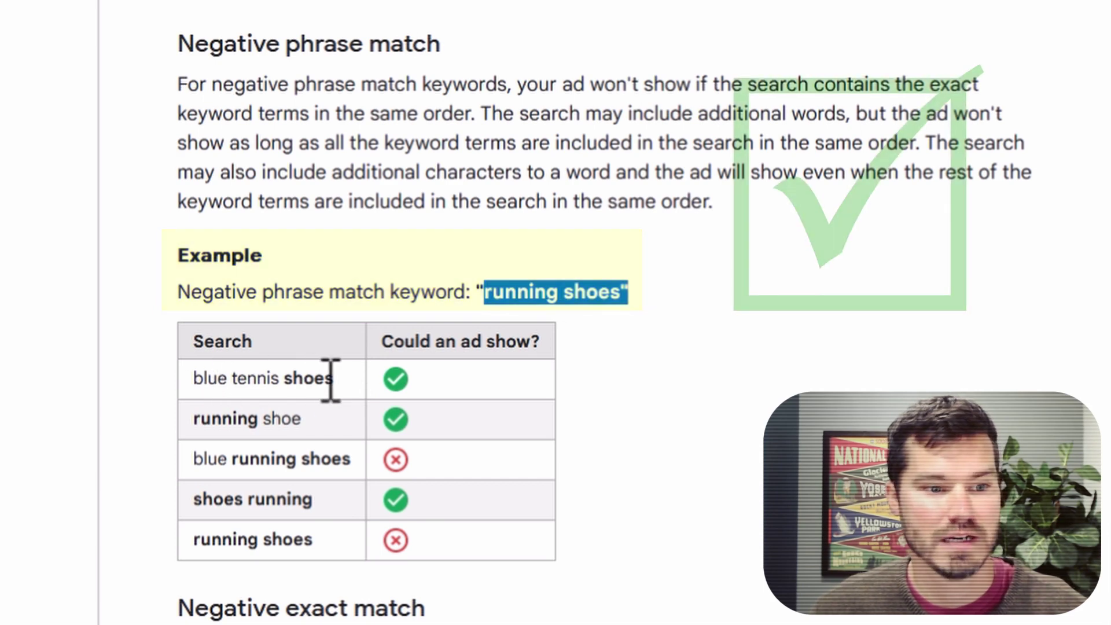
scroll(333, 379, down, 8)
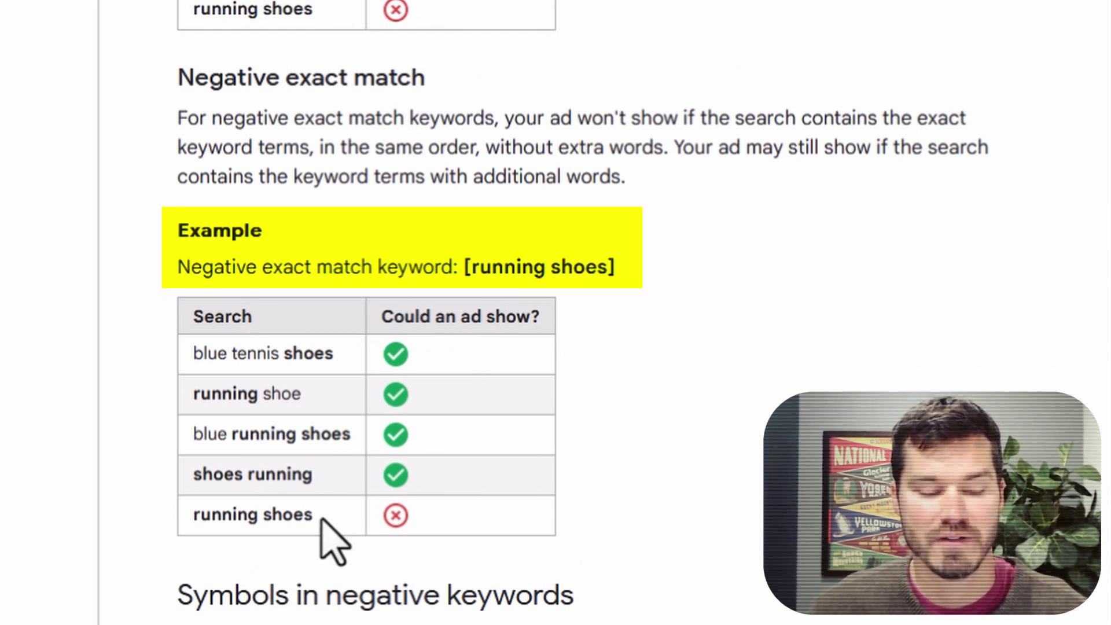
Step: Highlight the 'running shoes' and 'shoes running' rows in the negative exact match example table
drag(322, 518, 233, 514)
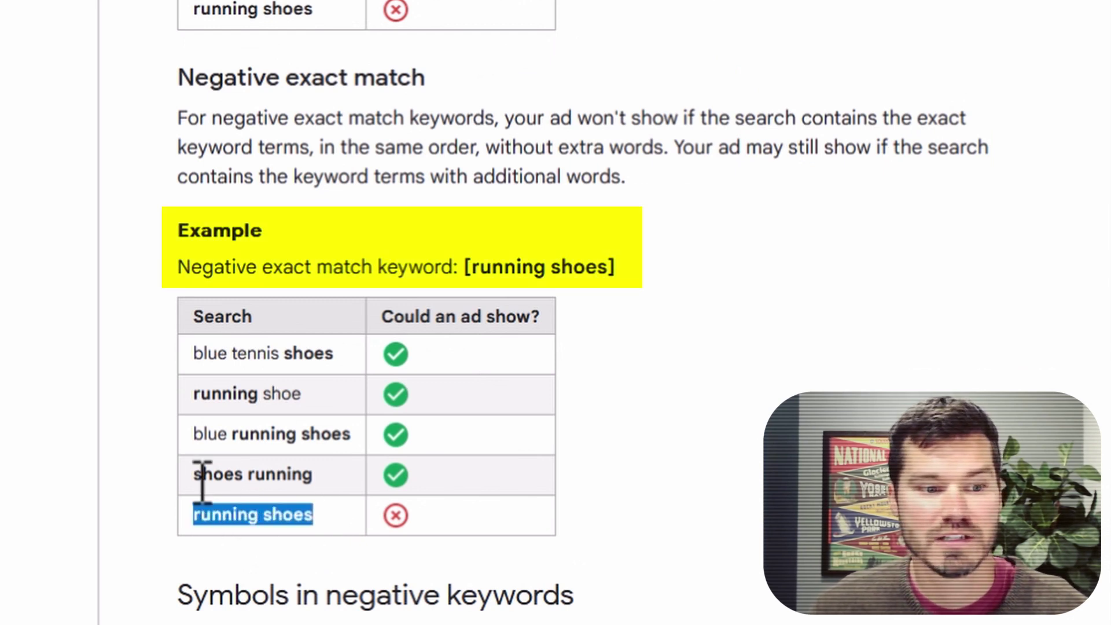
drag(197, 473, 313, 481)
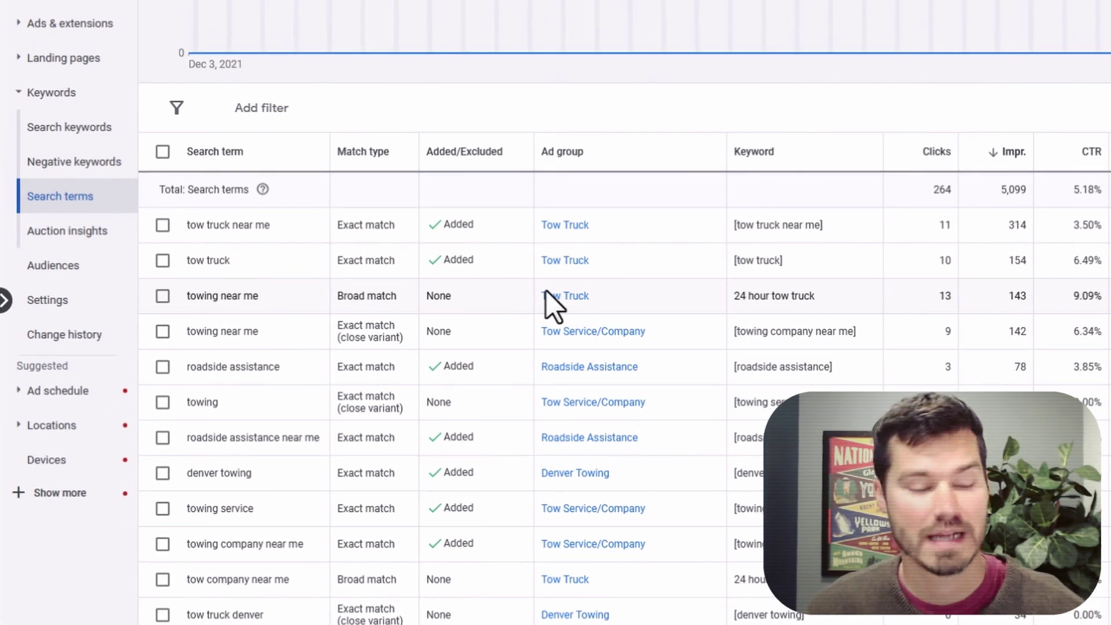
Step: Scroll down the Search terms report and select the flatbed tow truck search term
scroll(236, 300, down, 7)
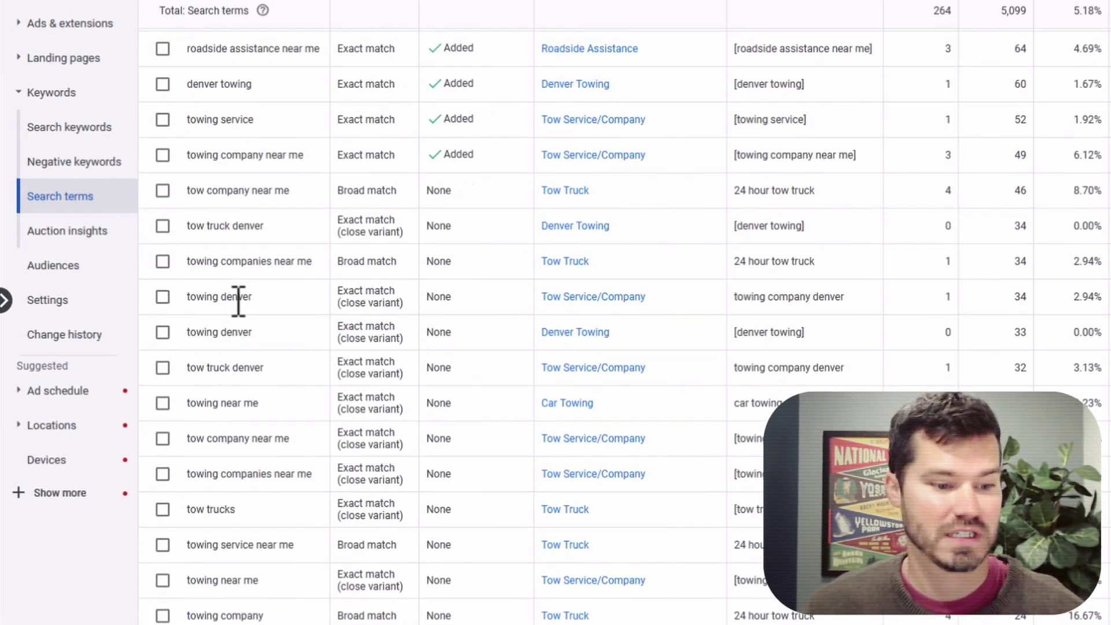
scroll(237, 300, down, 4)
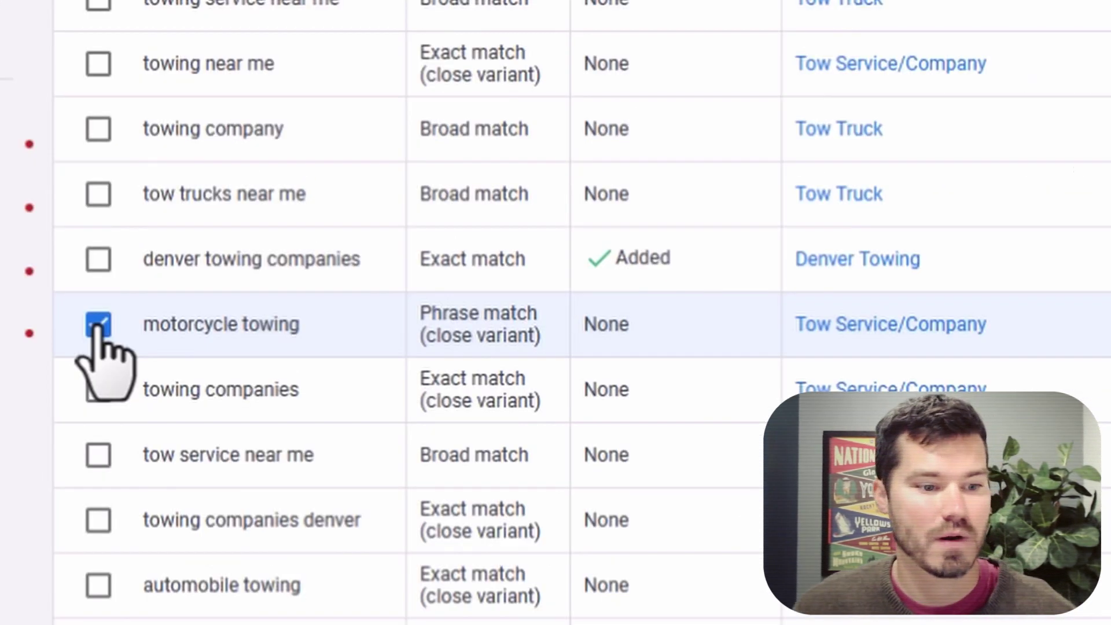
scroll(165, 502, down, 1)
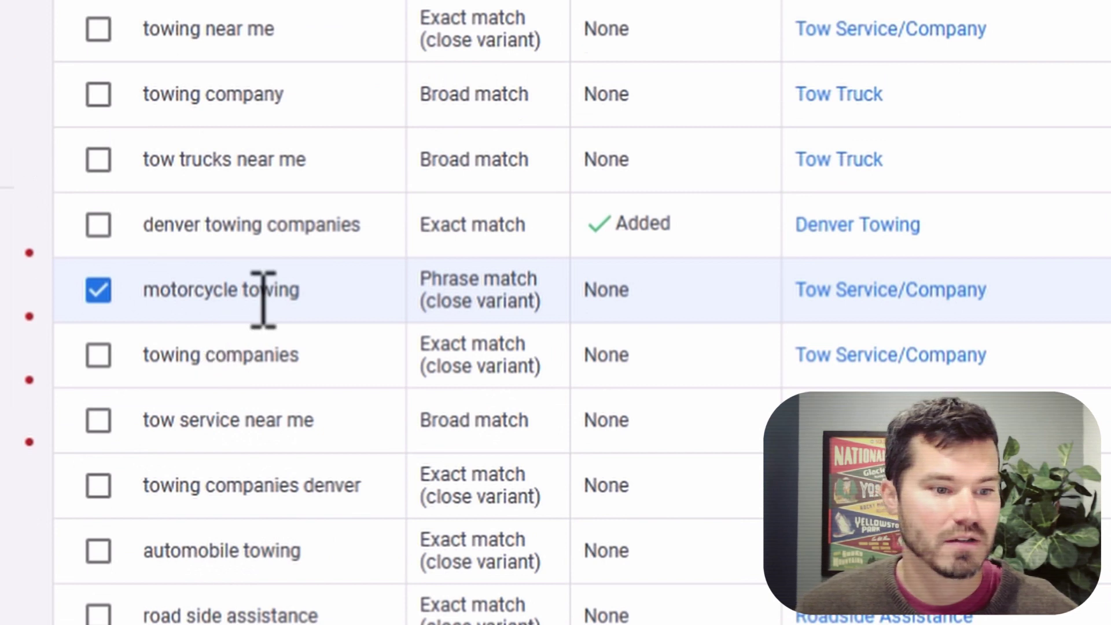
scroll(110, 498, down, 7)
click(97, 509)
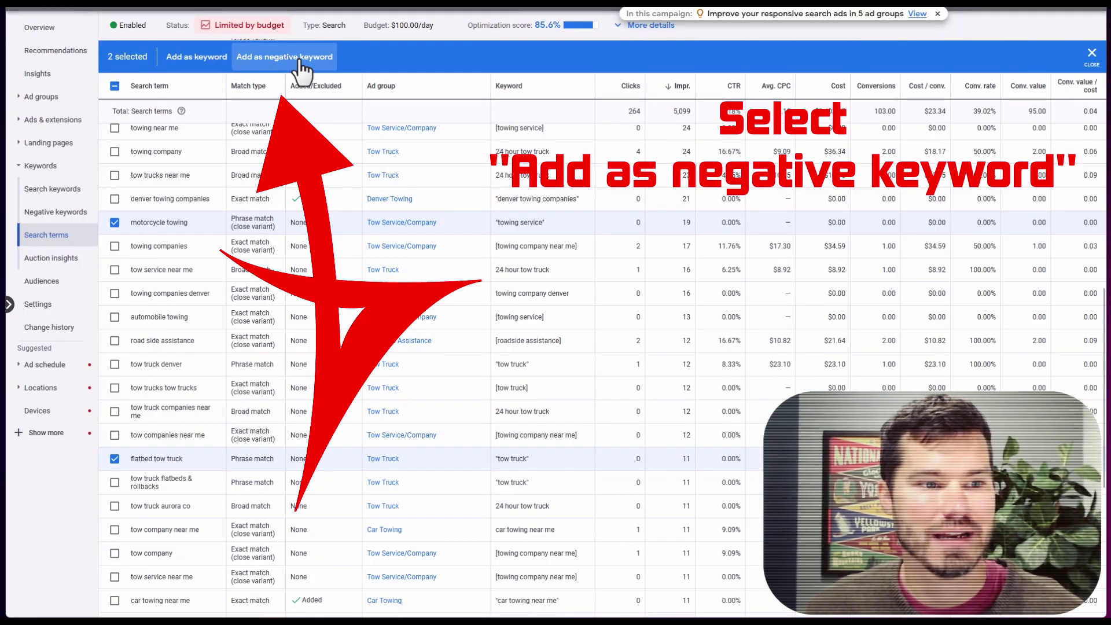
Step: Add the selected search terms as Campaign-level negatives and select the motorcycle towing entry text
click(300, 60)
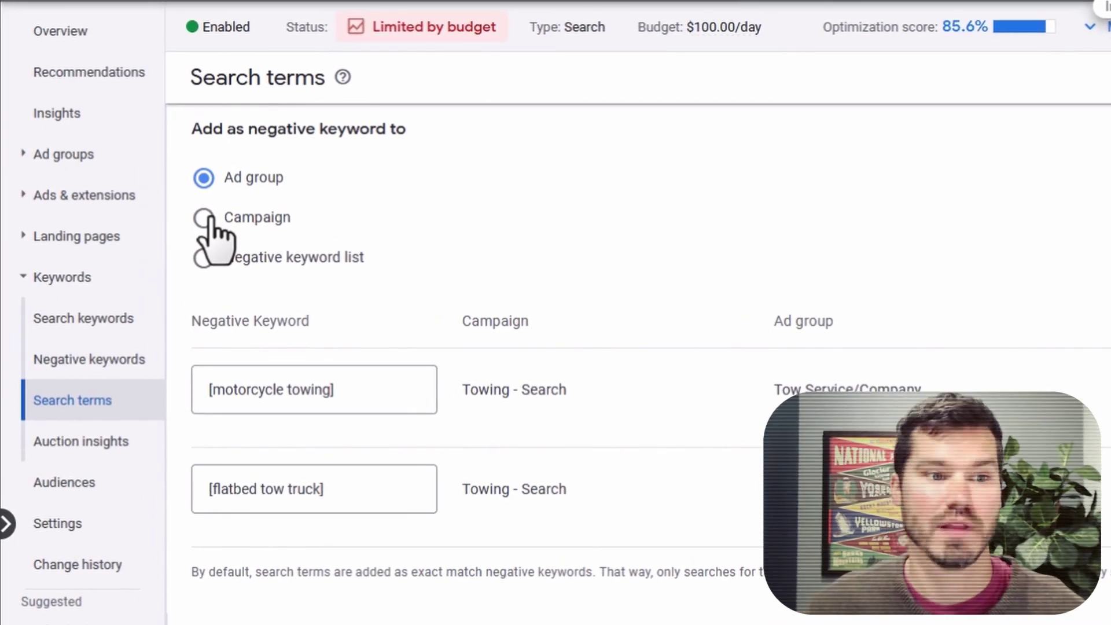
click(206, 219)
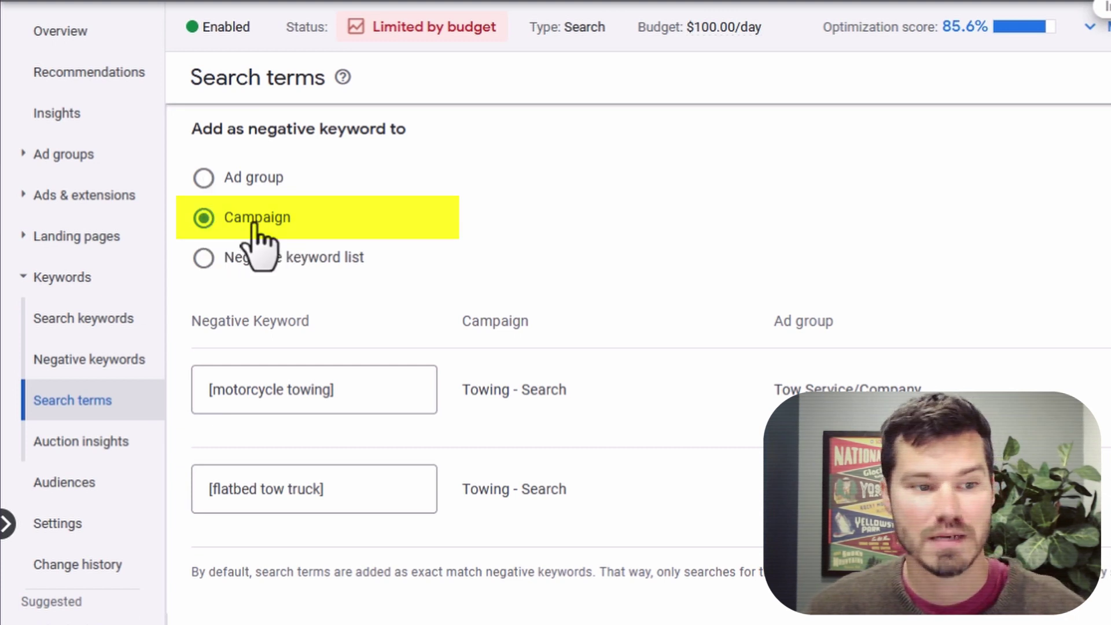
drag(336, 390, 198, 376)
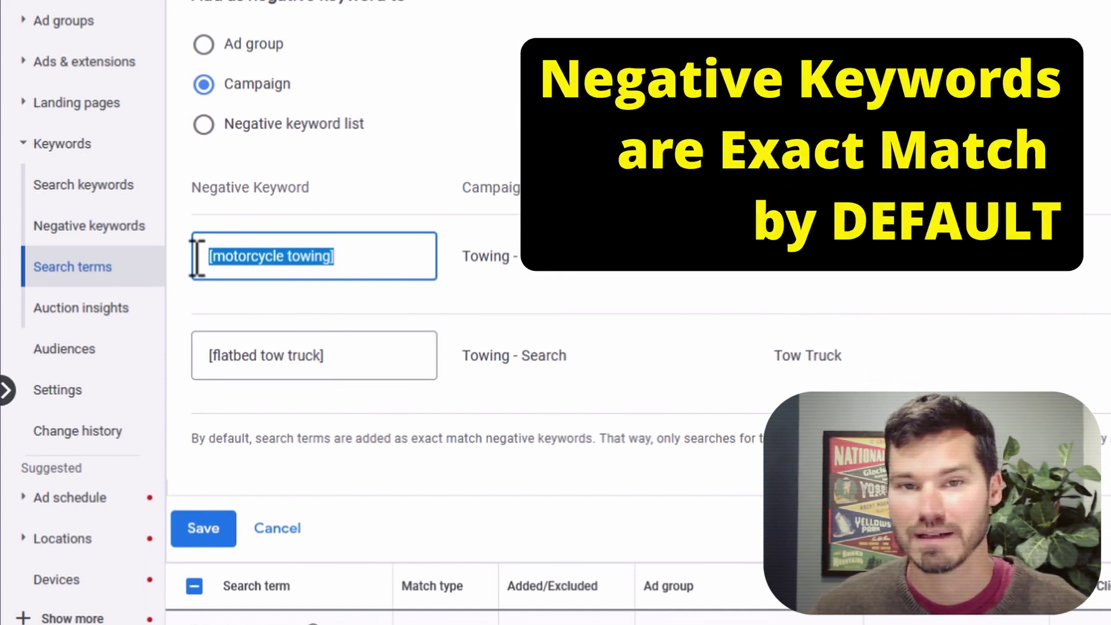
Step: Replace [motorcycle towing] with broad term motorcycle and begin replacing [flatbed tow truck] with flatbed
click(349, 256)
drag(352, 256, 203, 251)
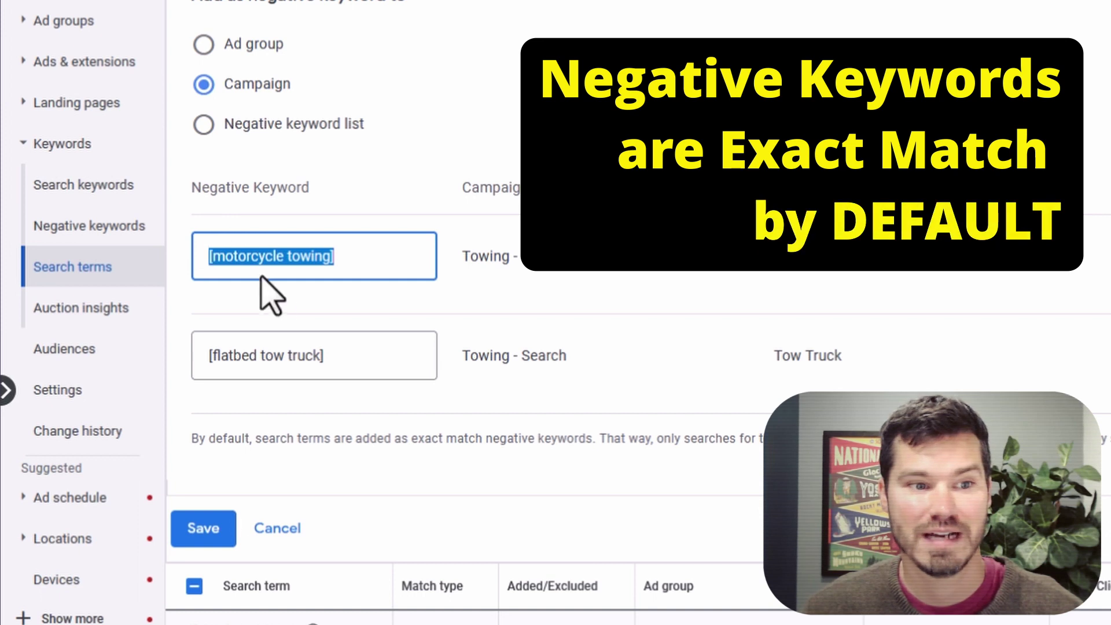
drag(321, 354, 214, 355)
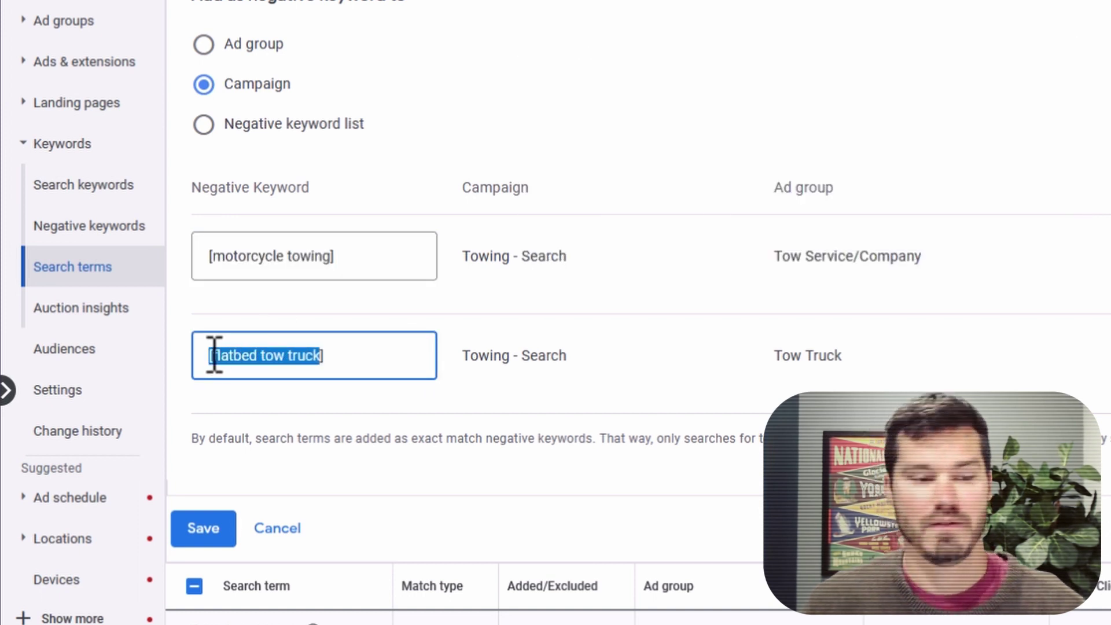
click(374, 255)
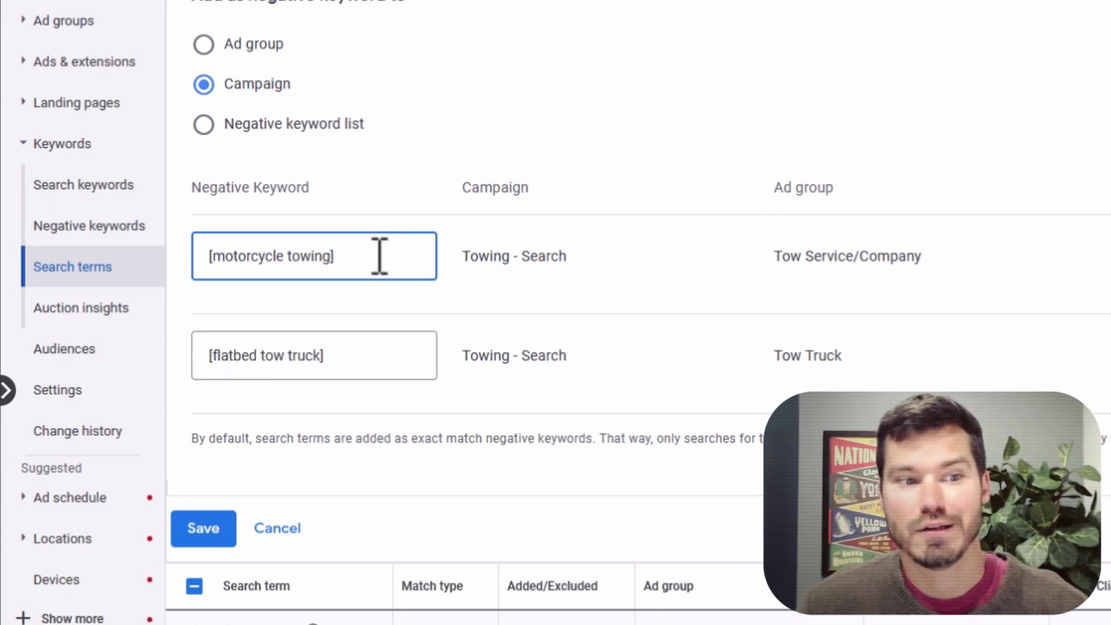
drag(379, 256, 181, 260)
text(motor)
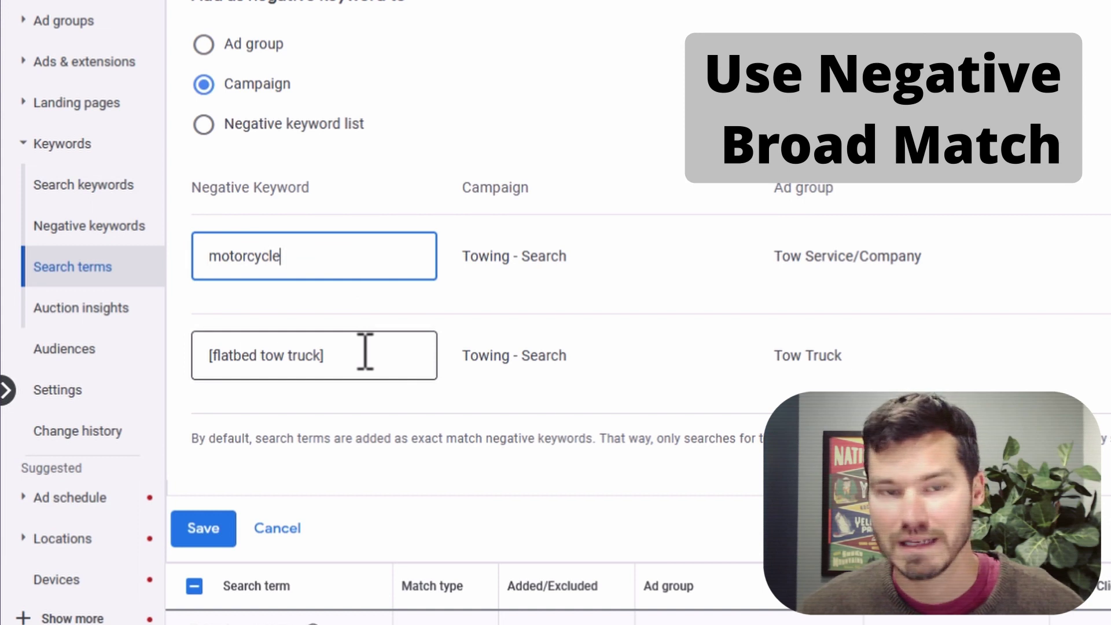
drag(366, 351, 166, 330)
text(f)
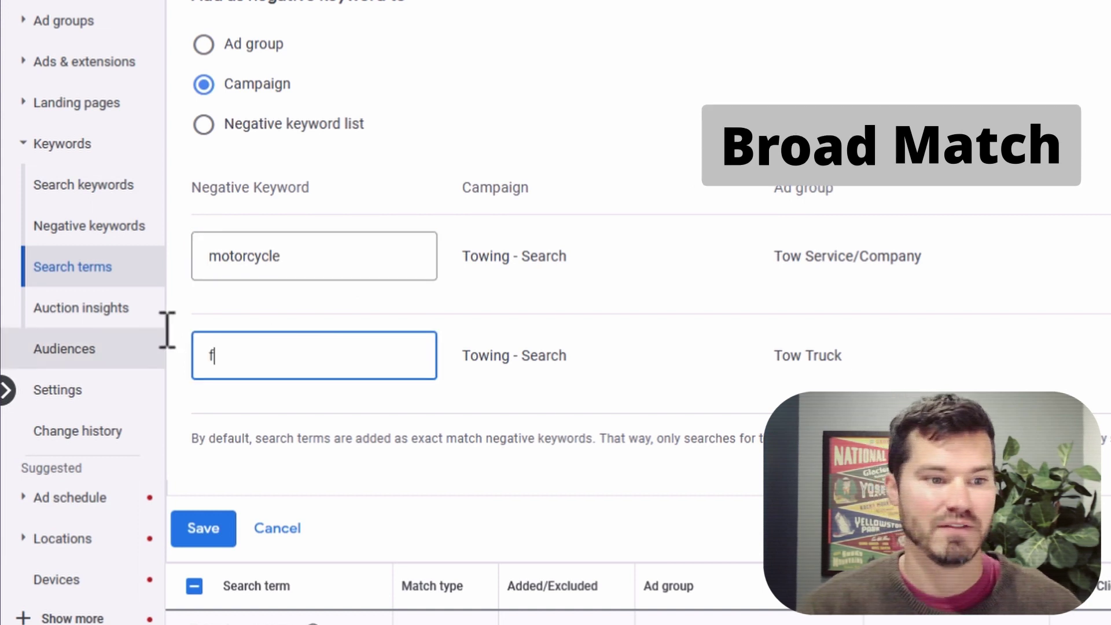
text(la)
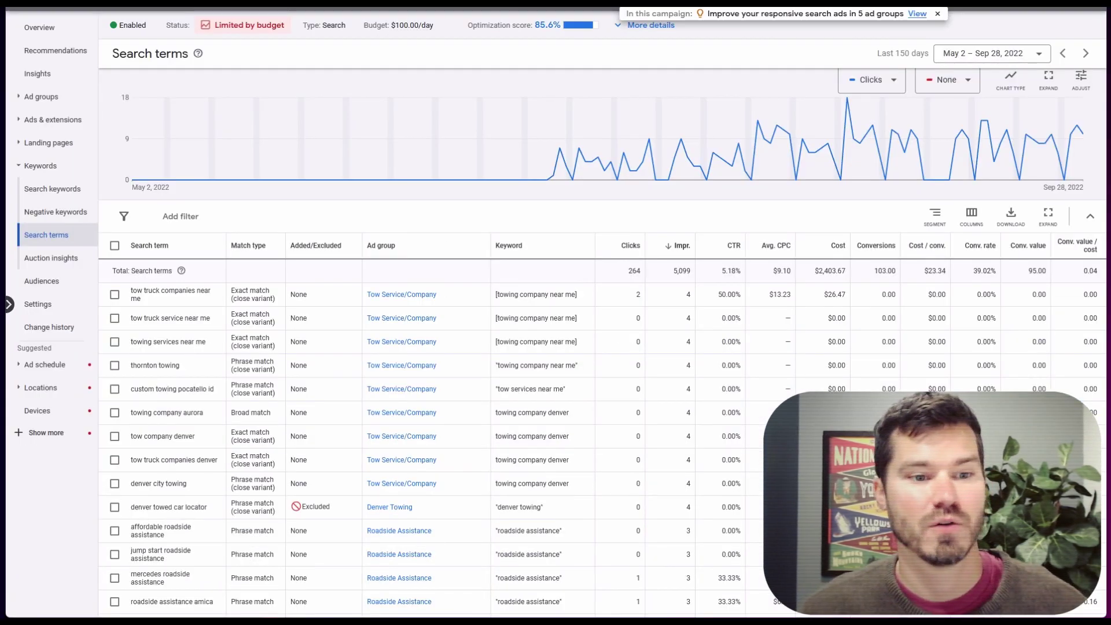
Step: Open the campaign's Negative keywords list and scroll through its entries' levels and match types
scroll(303, 287, down, 5)
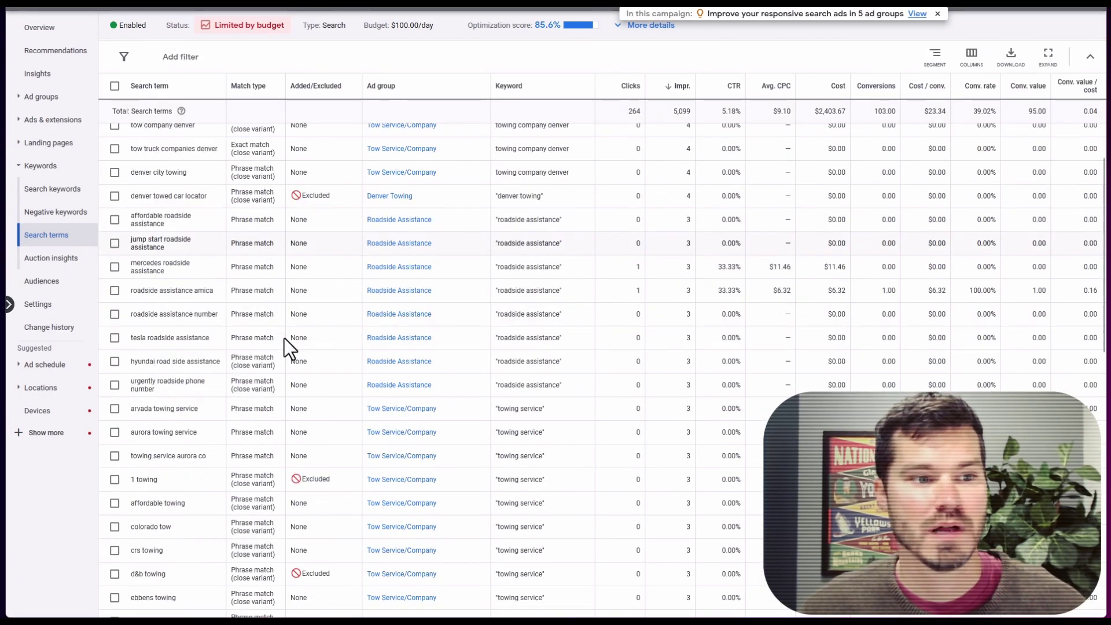
scroll(284, 338, up, 2)
click(55, 213)
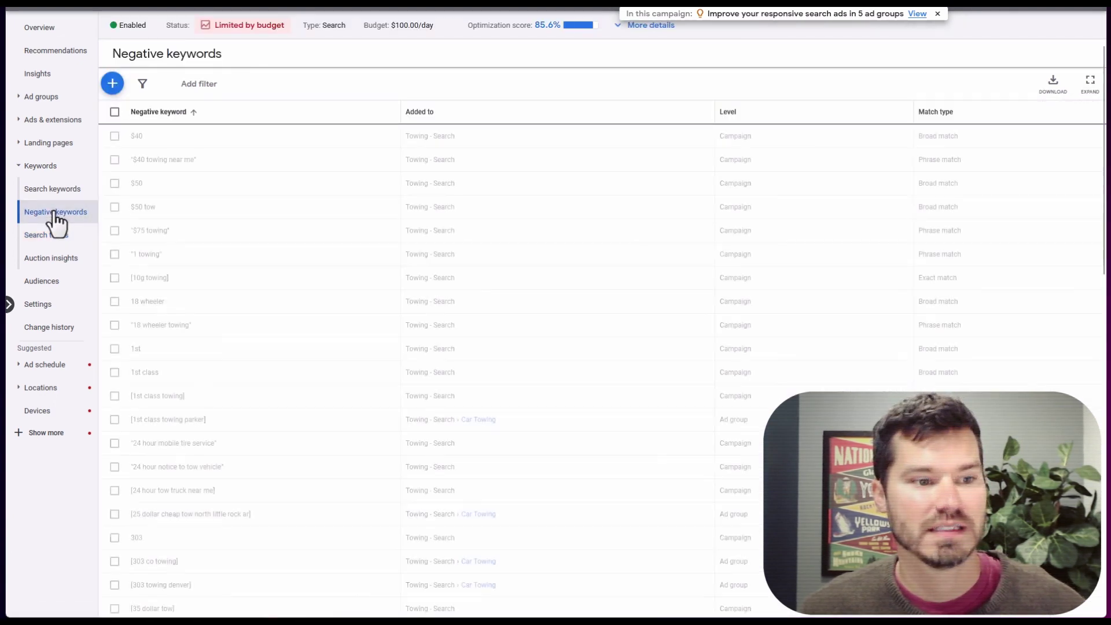
scroll(521, 255, down, 5)
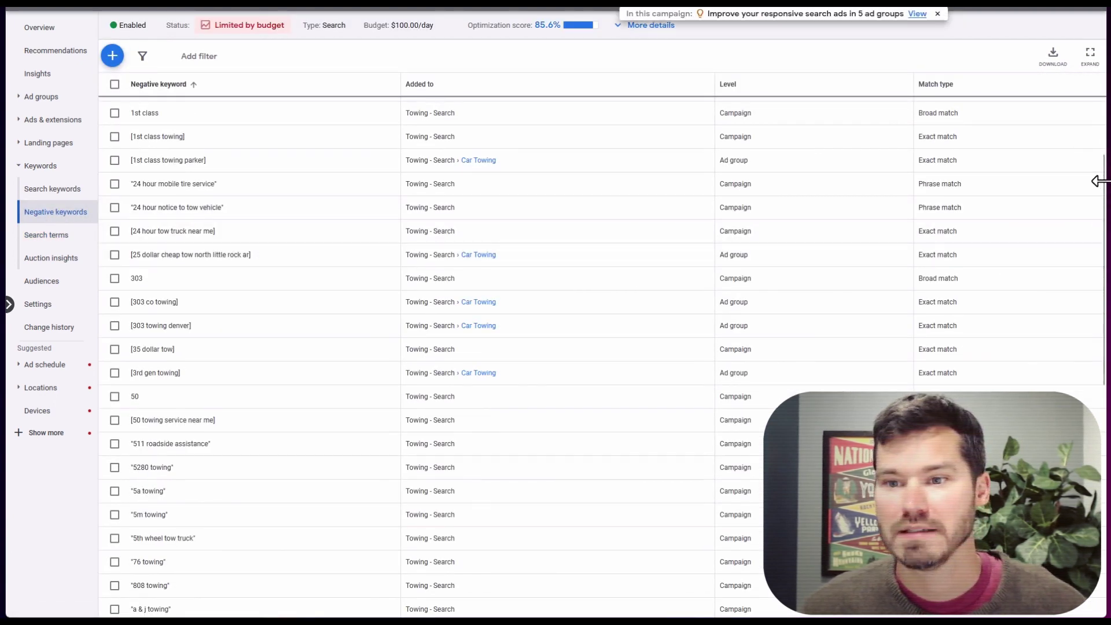
drag(1098, 181, 1098, 401)
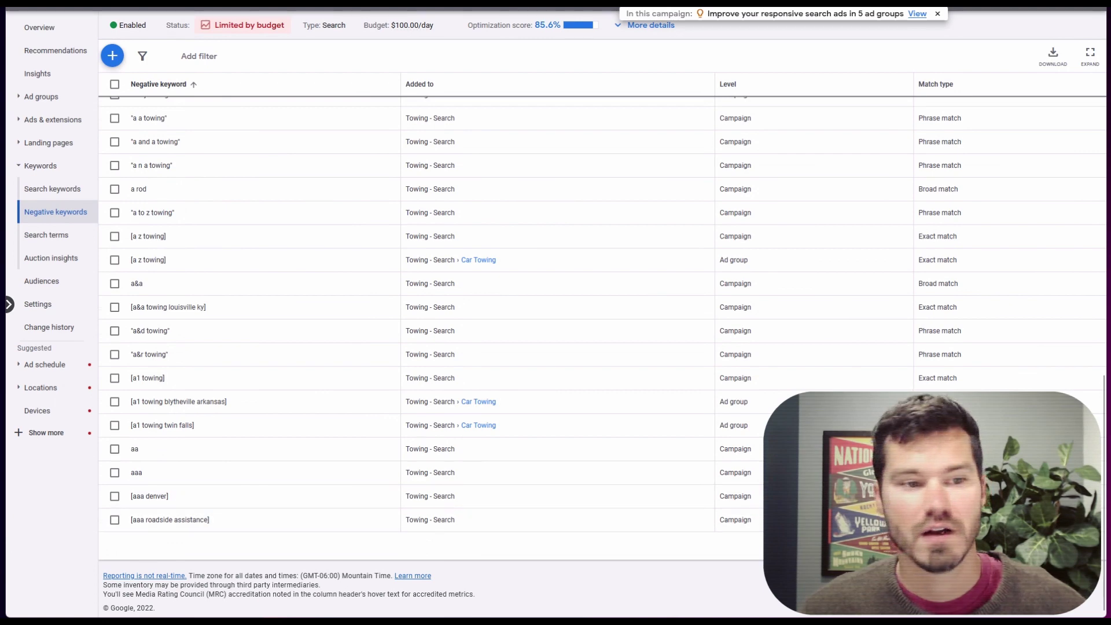
scroll(320, 283, up, 5)
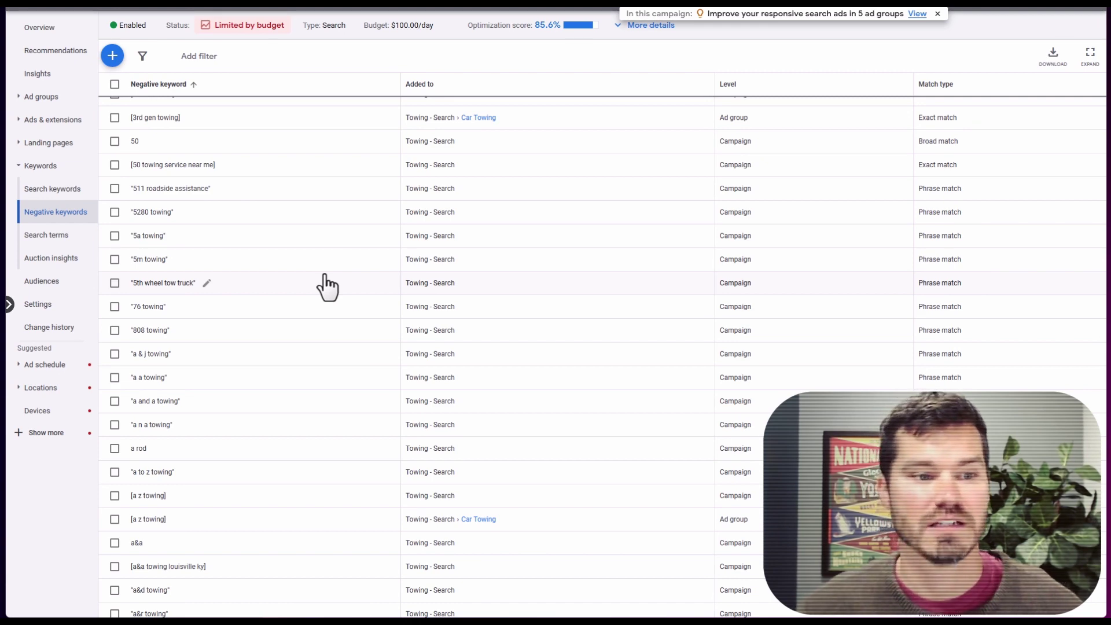
scroll(325, 283, down, 3)
scroll(306, 325, down, 1)
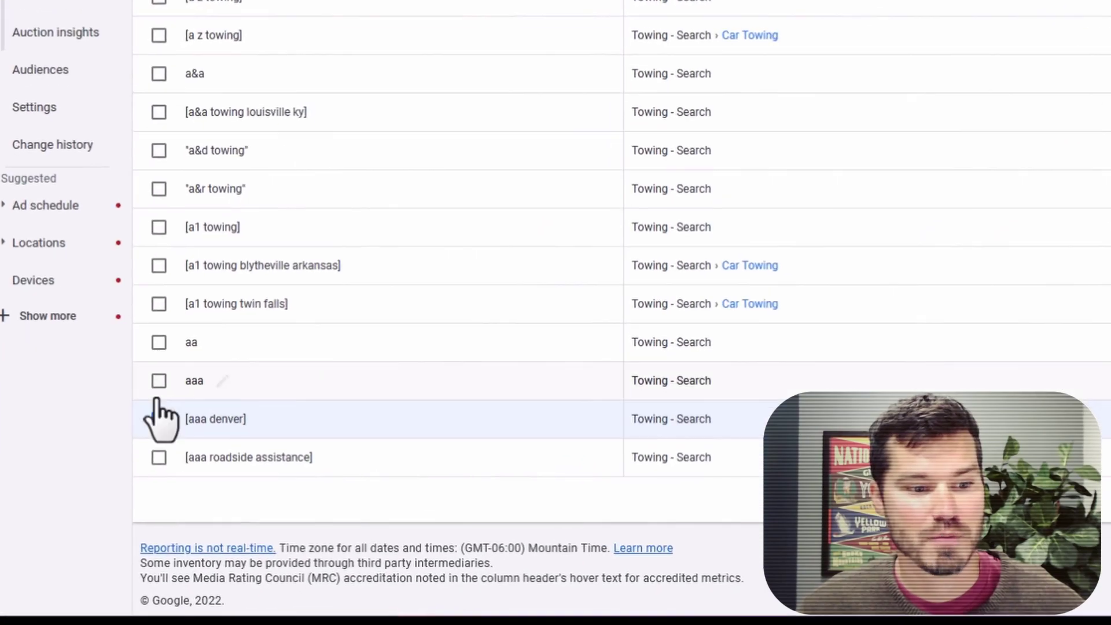
Step: Select the aaa, [aaa denver] and [aaa roadside assistance] negatives, then go to the next page
click(158, 381)
click(158, 418)
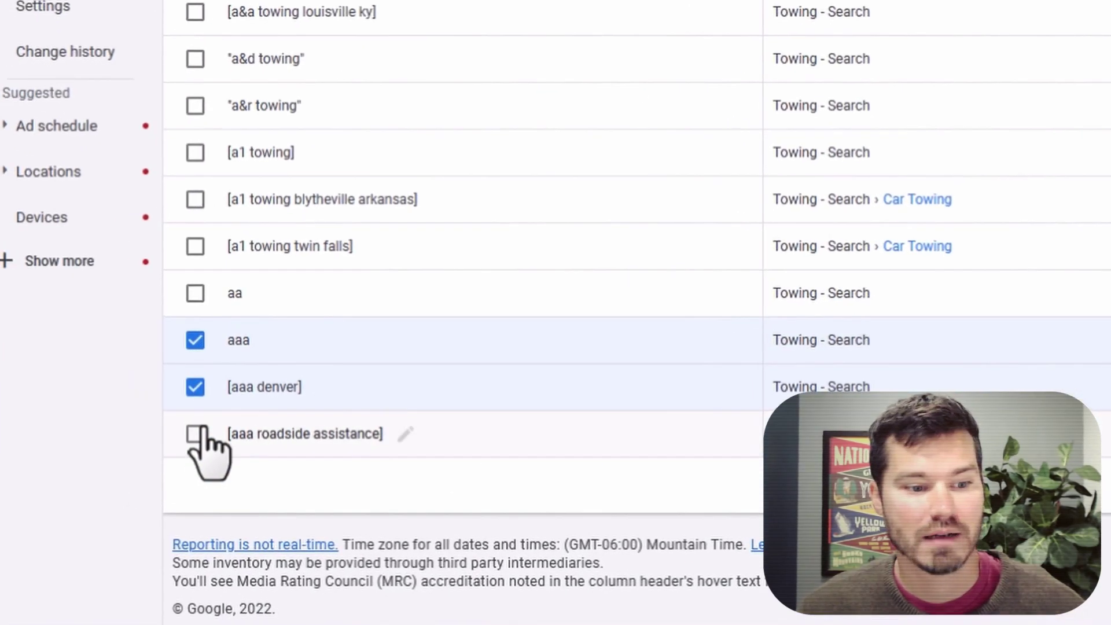
click(159, 457)
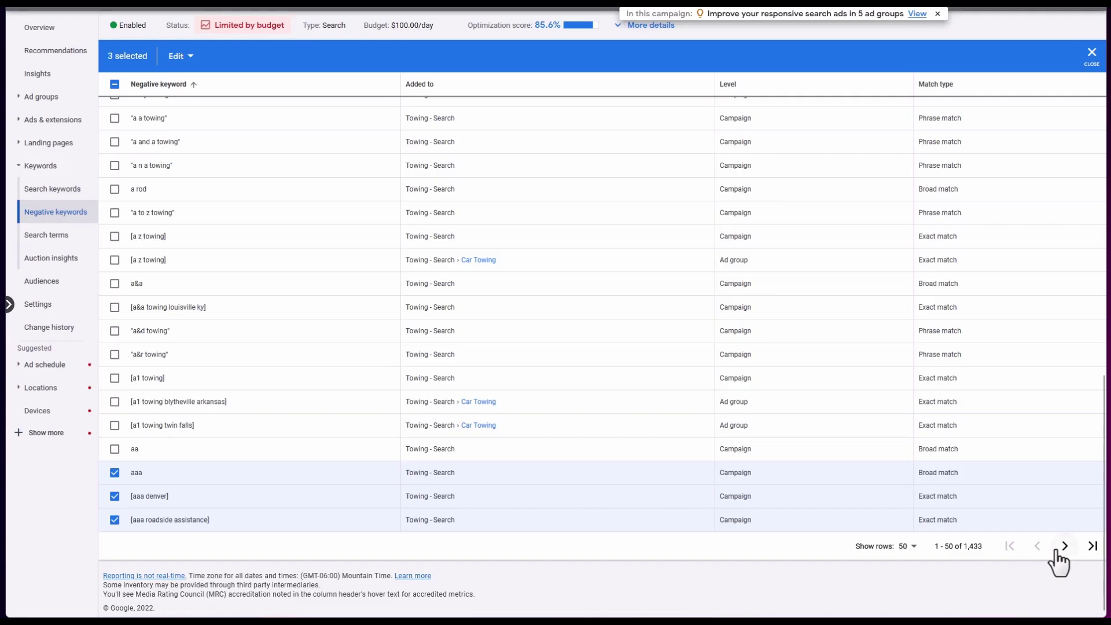
click(1063, 550)
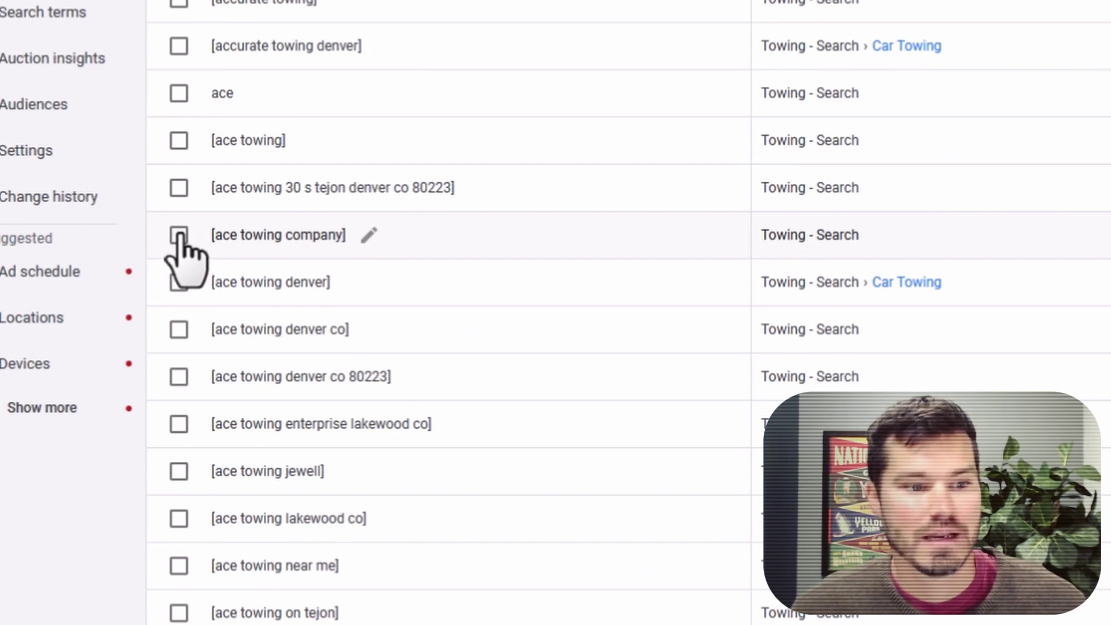
Step: Select the nine exact-match [ace towing …] negatives along with the broad negative ace
click(179, 235)
click(179, 282)
click(179, 329)
click(179, 377)
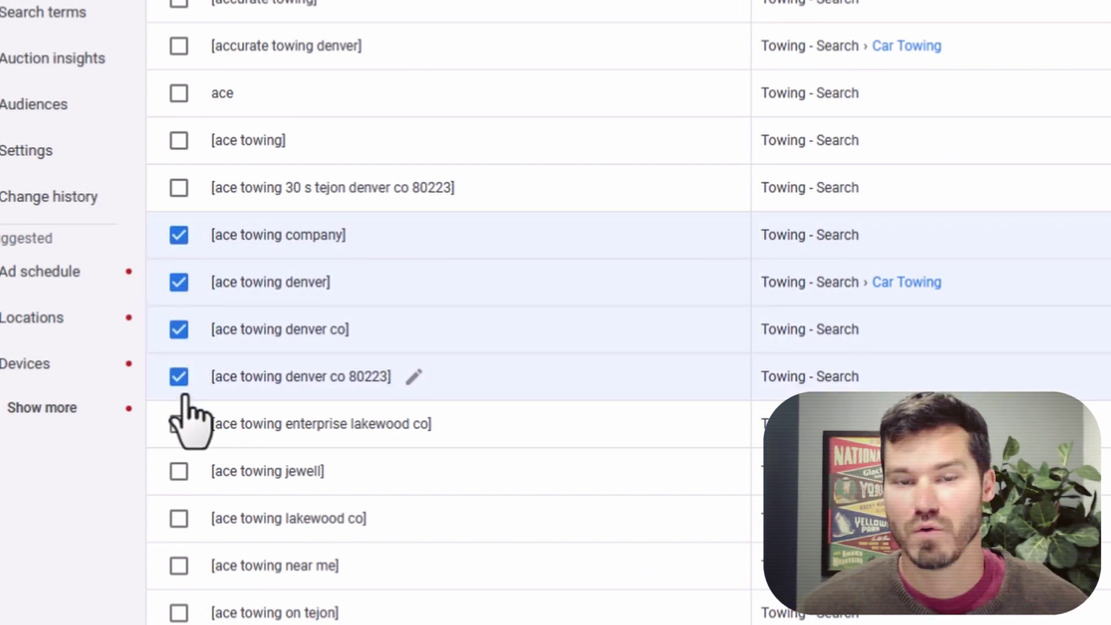
click(179, 424)
click(179, 471)
click(179, 519)
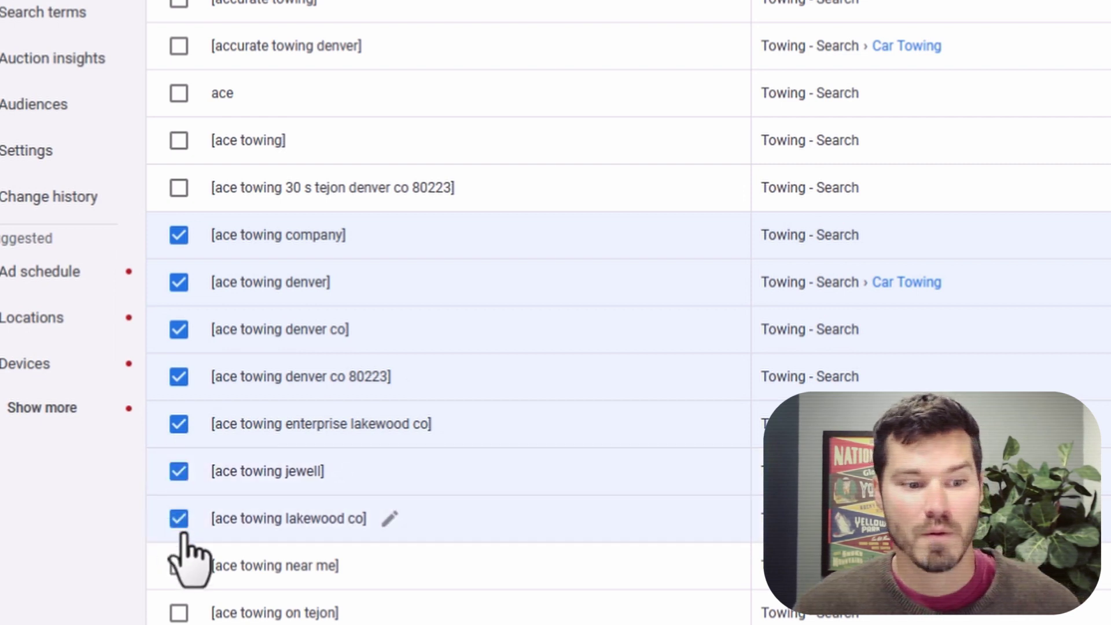
click(178, 566)
click(180, 613)
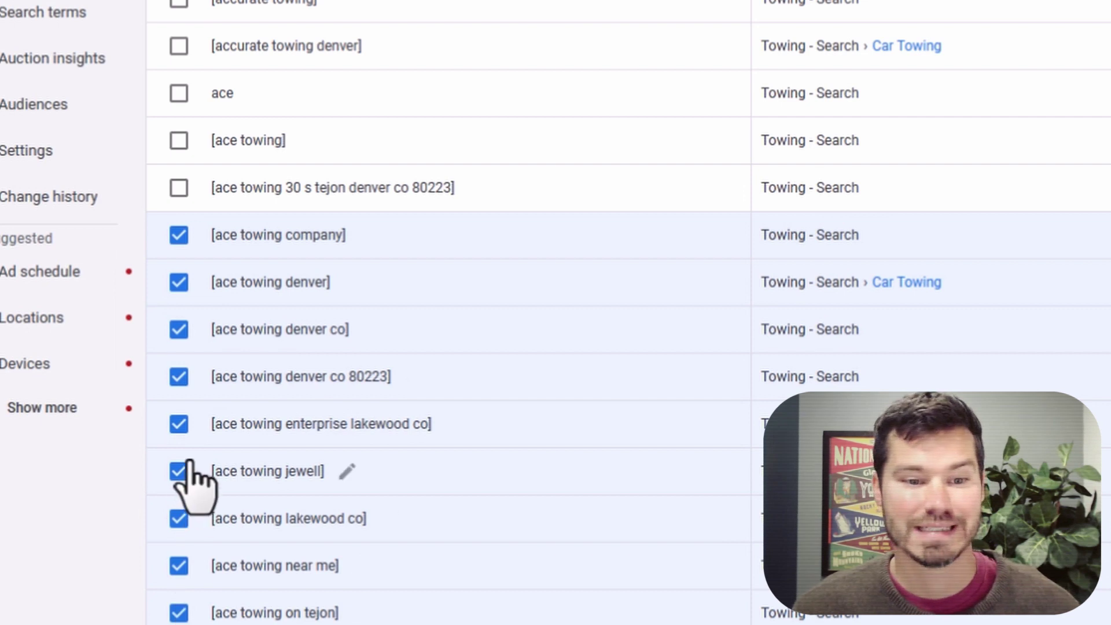
click(179, 93)
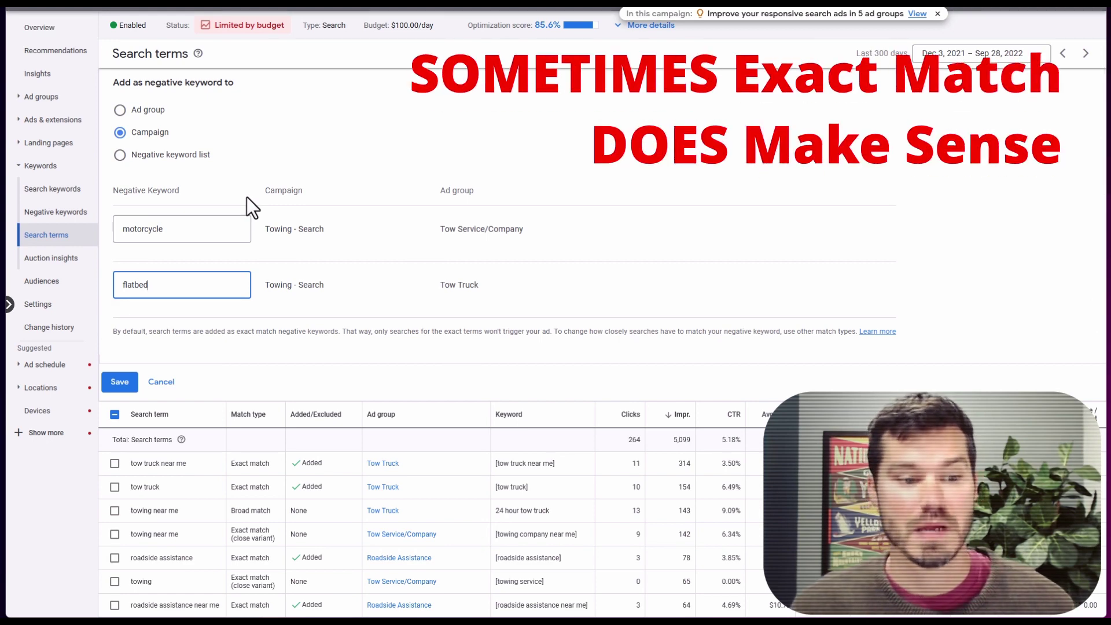
Step: Scroll down the Search terms report and select the towing search term
scroll(246, 197, down, 2)
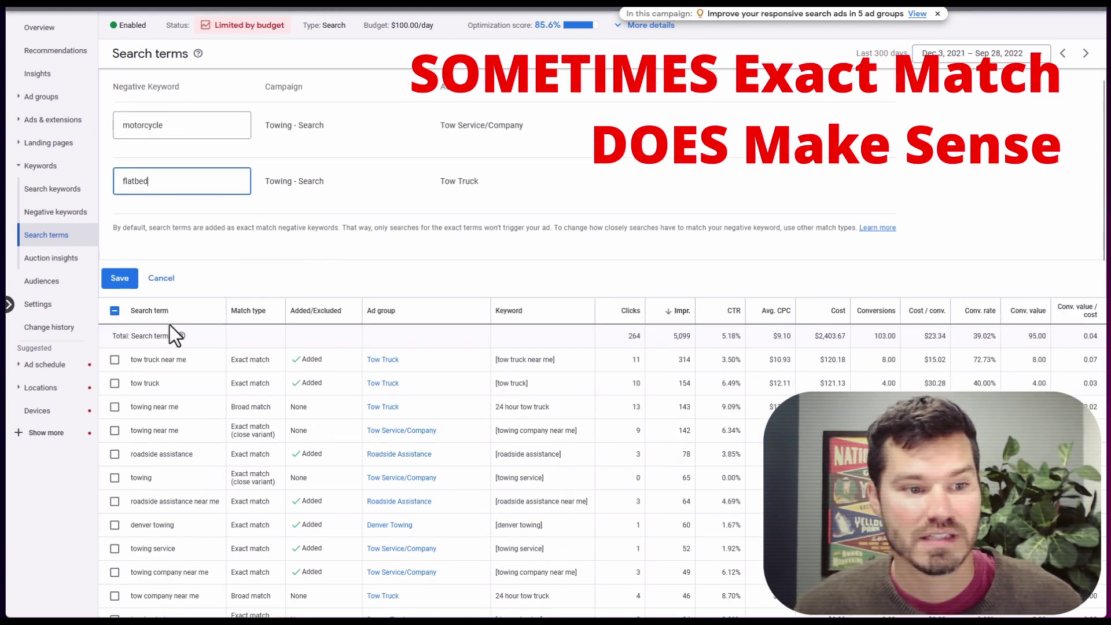
scroll(168, 318, down, 2)
scroll(153, 283, down, 1)
click(115, 322)
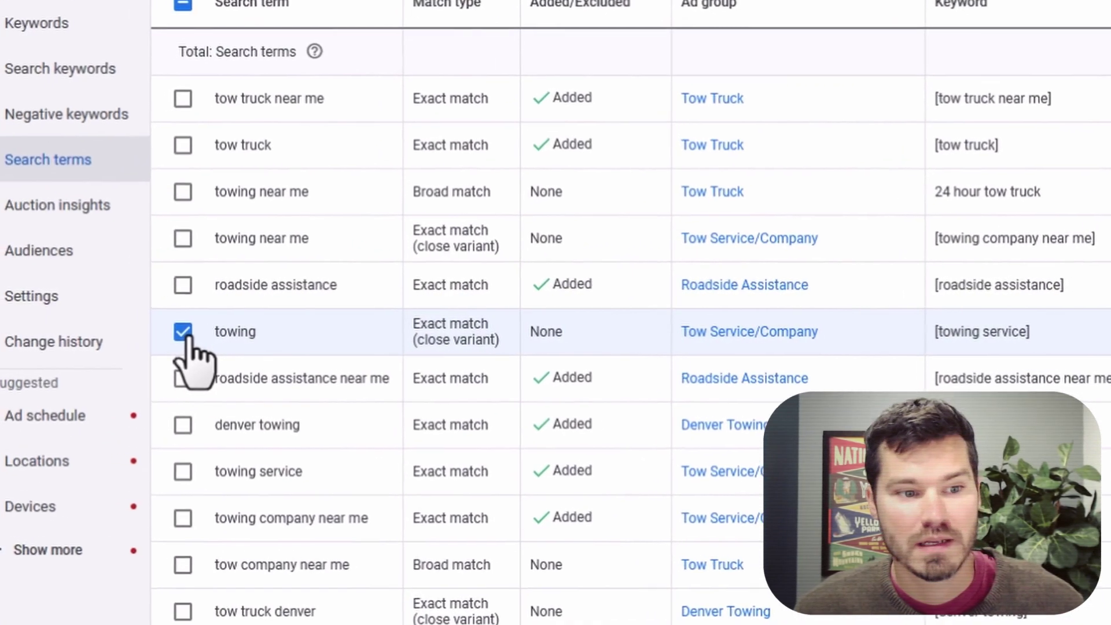
double_click(227, 332)
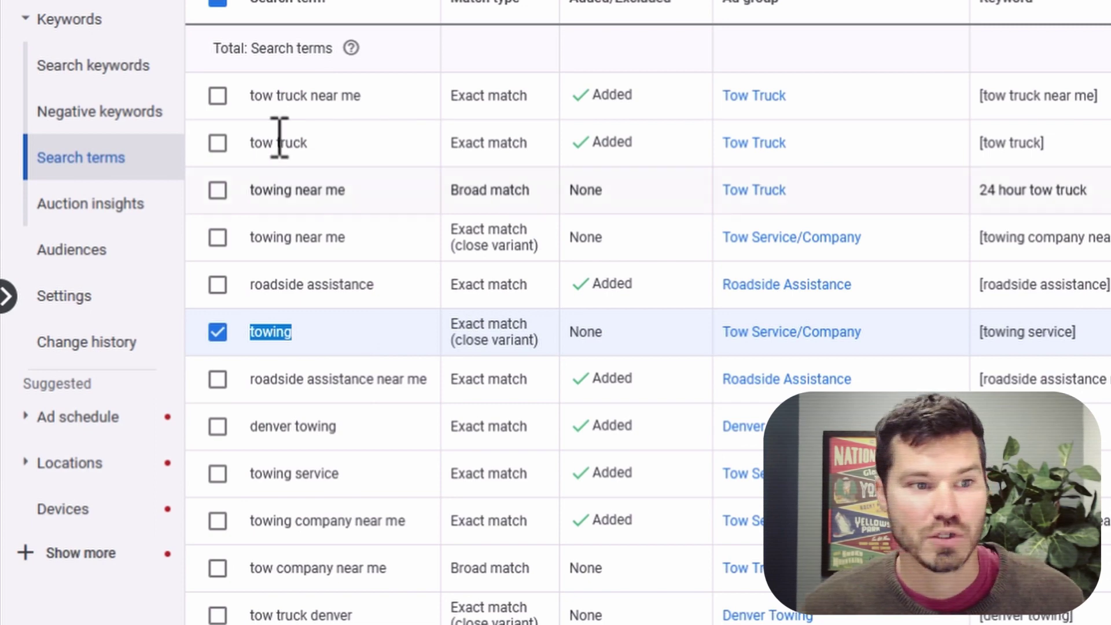
Step: Add towing as a negative keyword, keeping it as the exact-match entry [towing]
scroll(259, 323, up, 5)
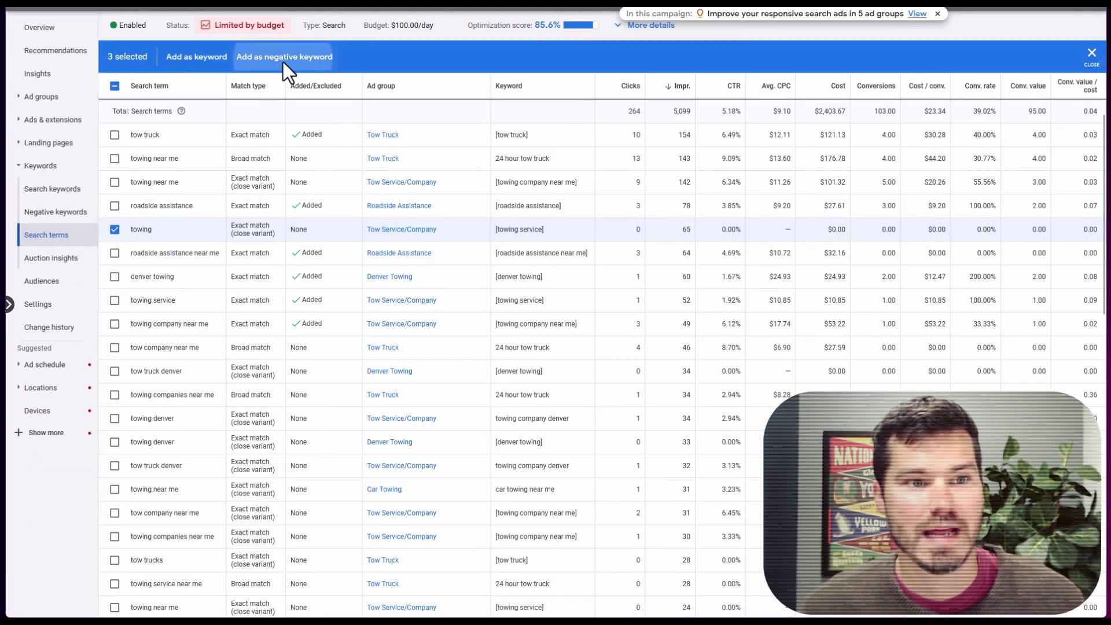
click(283, 62)
drag(168, 340, 118, 342)
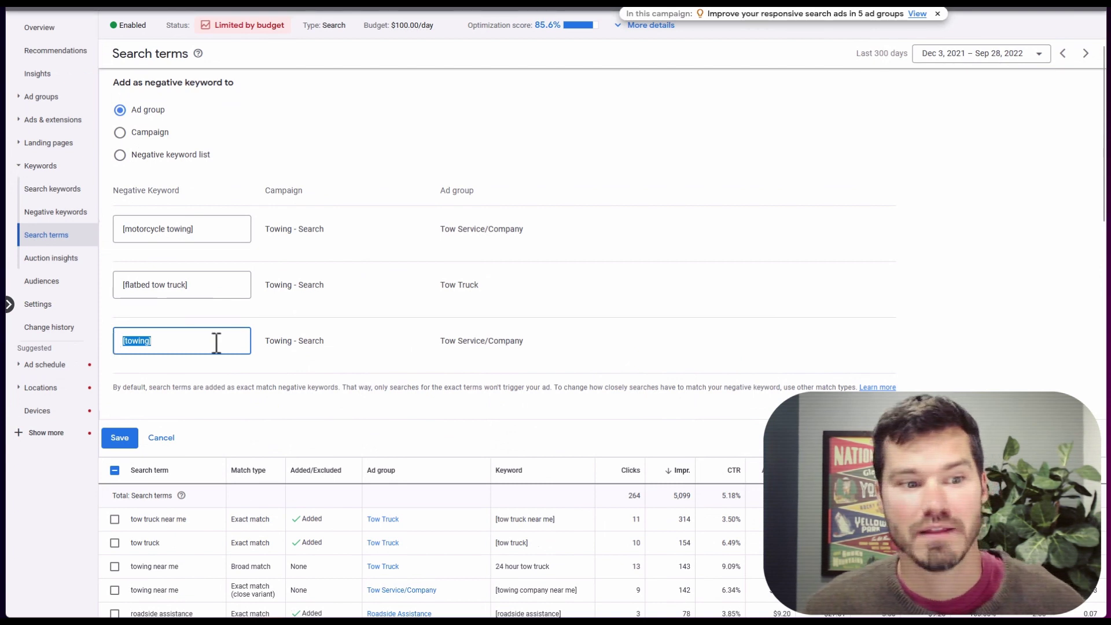
drag(210, 342, 82, 339)
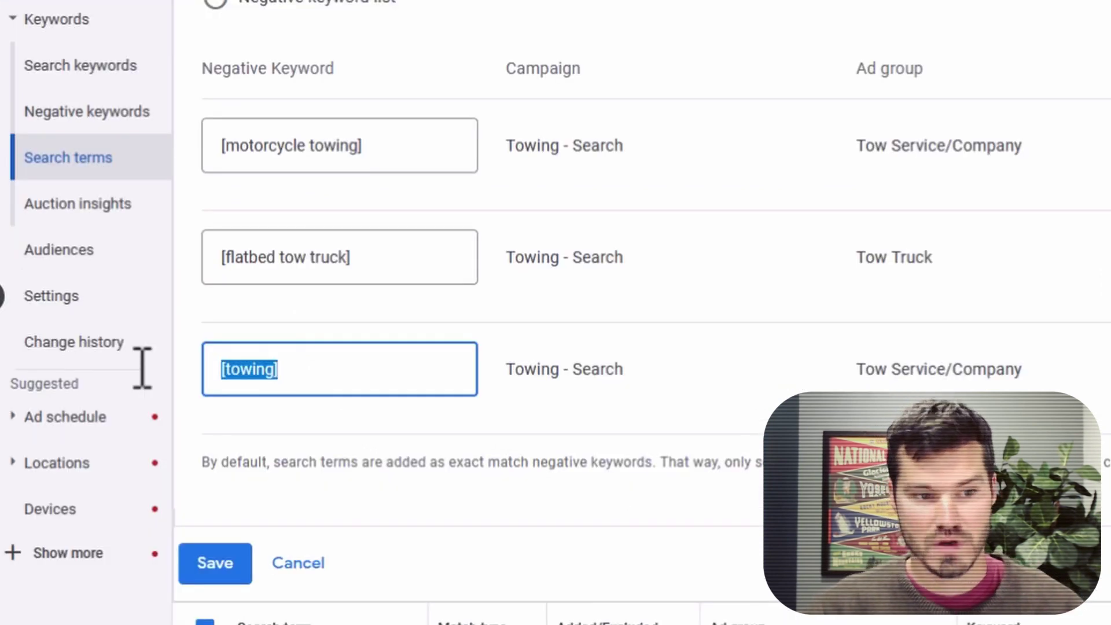
text(towing)
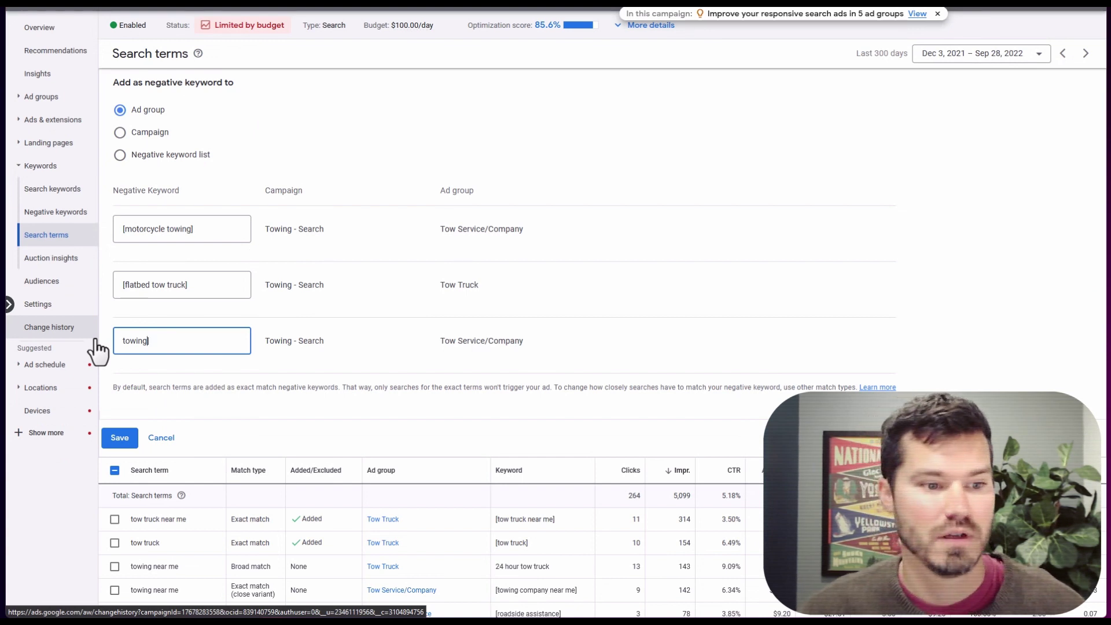
key(Home)
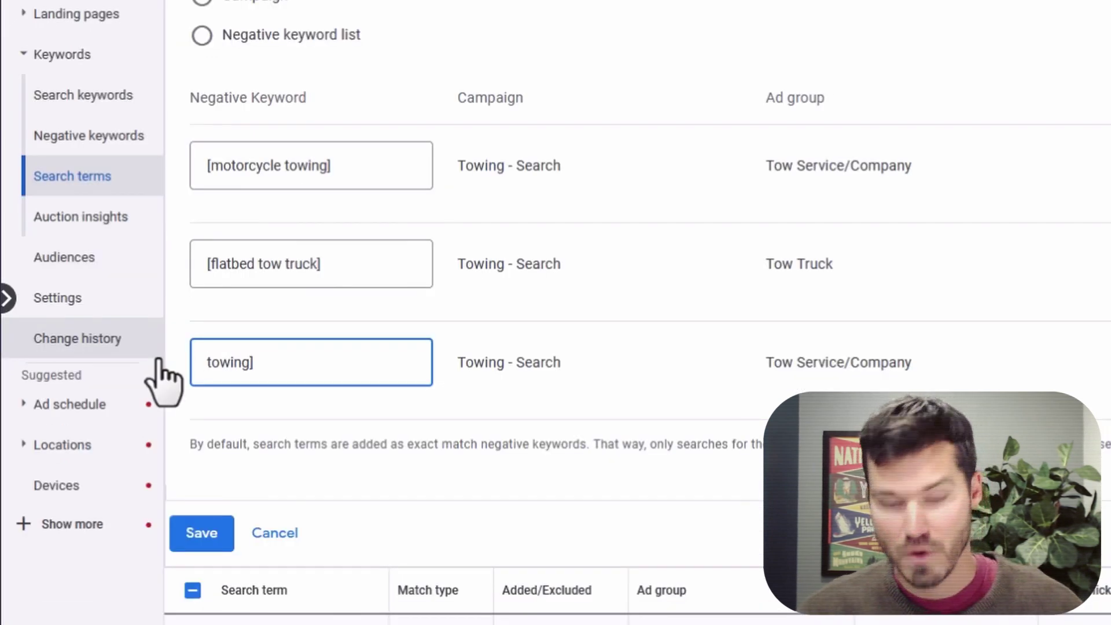
text([)
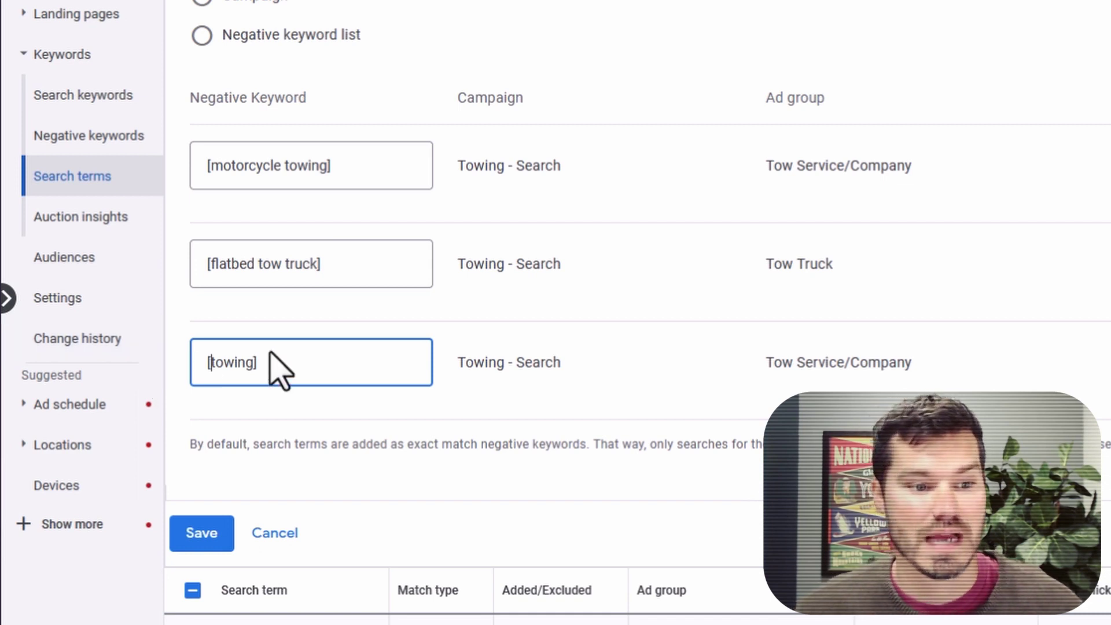
drag(293, 362, 203, 384)
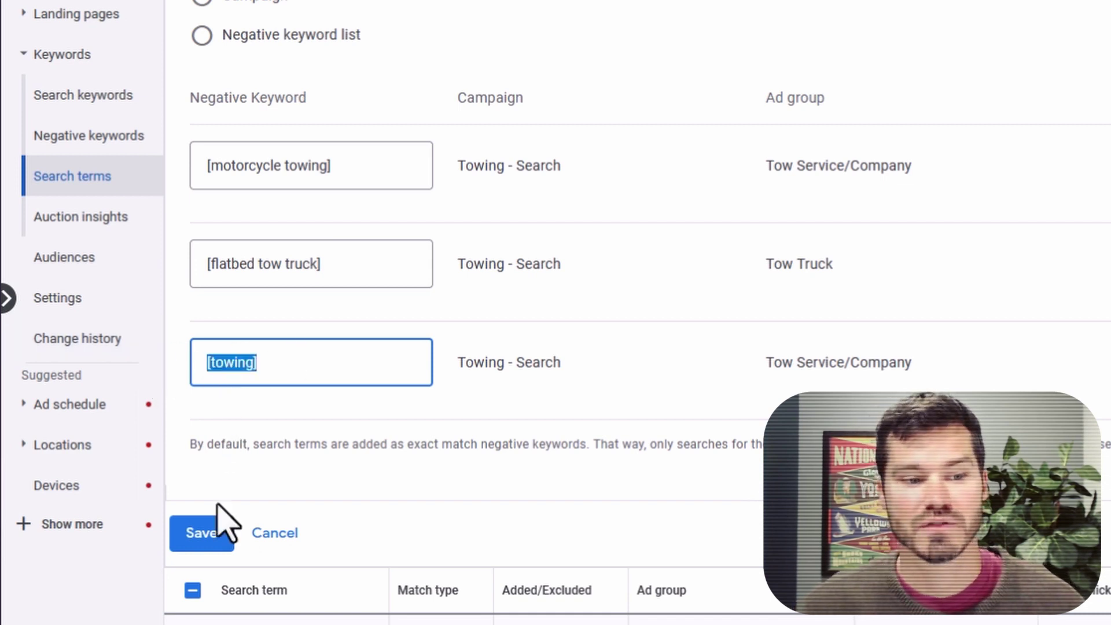